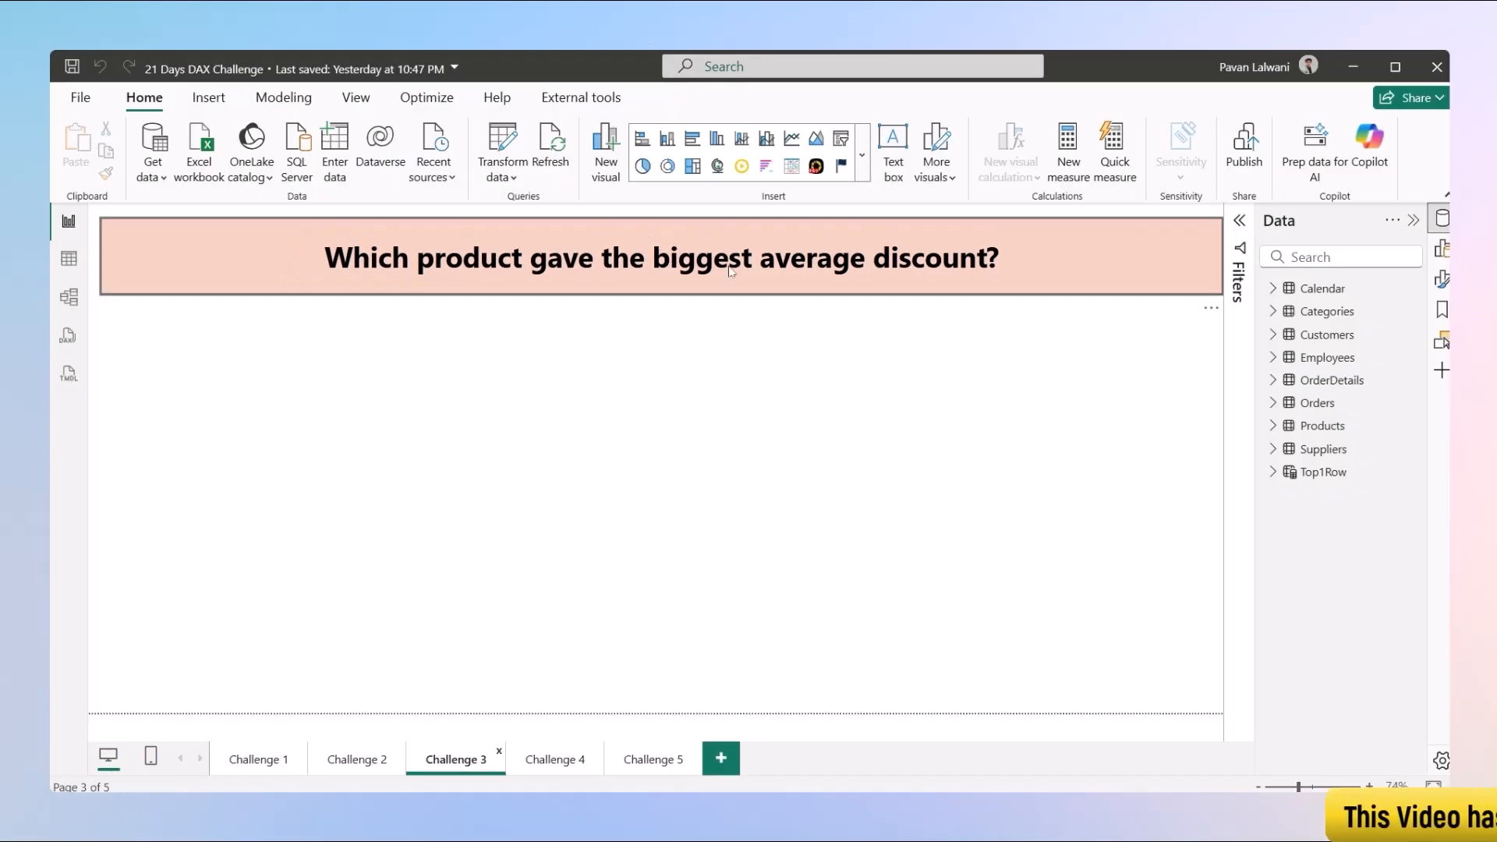
- Review the Challenge 2 report page and return to the Challenge 3 page
click(358, 759)
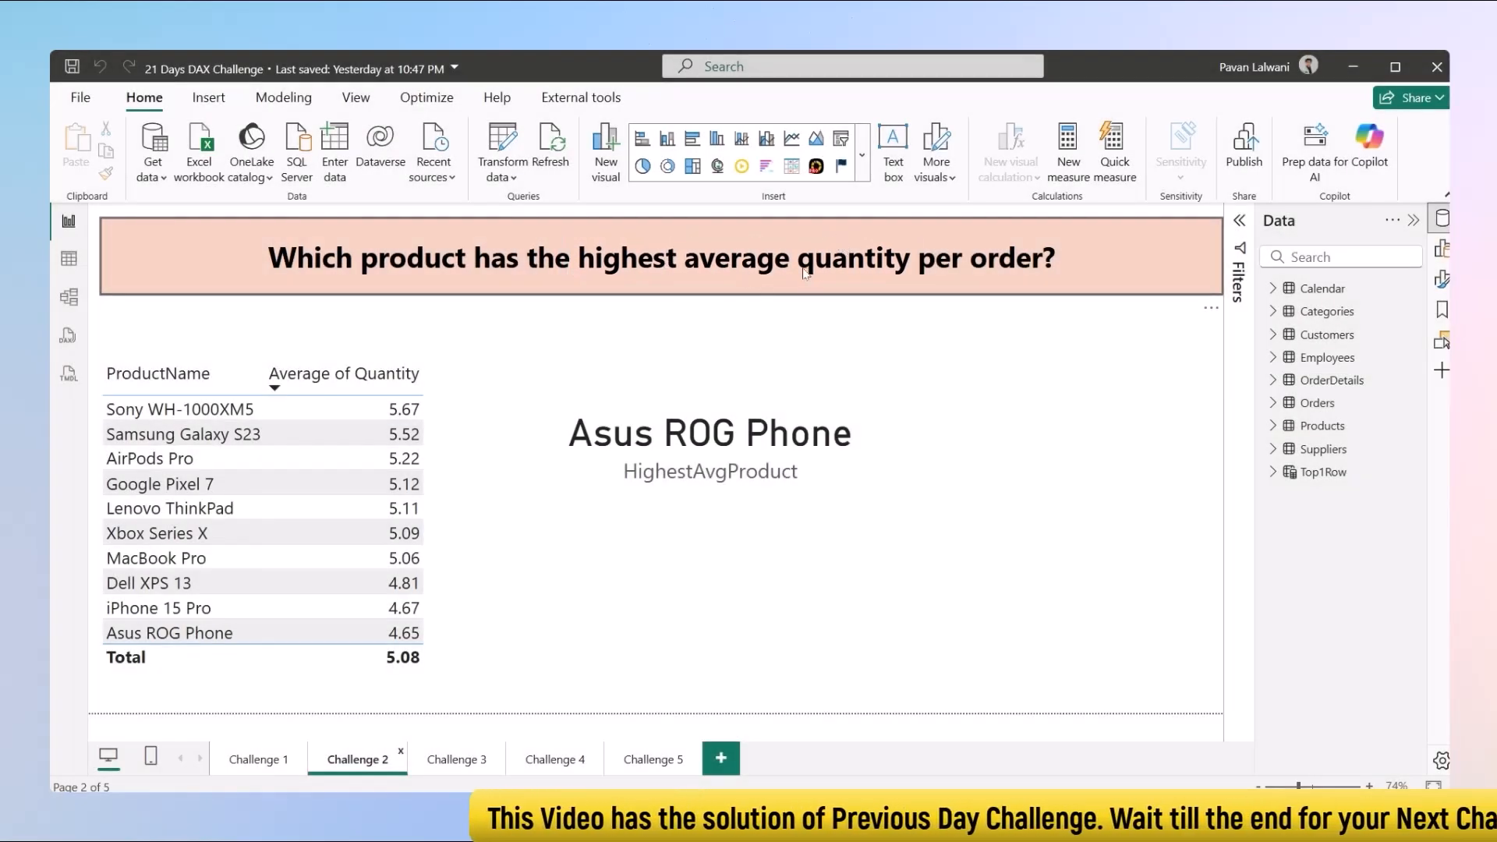
click(456, 759)
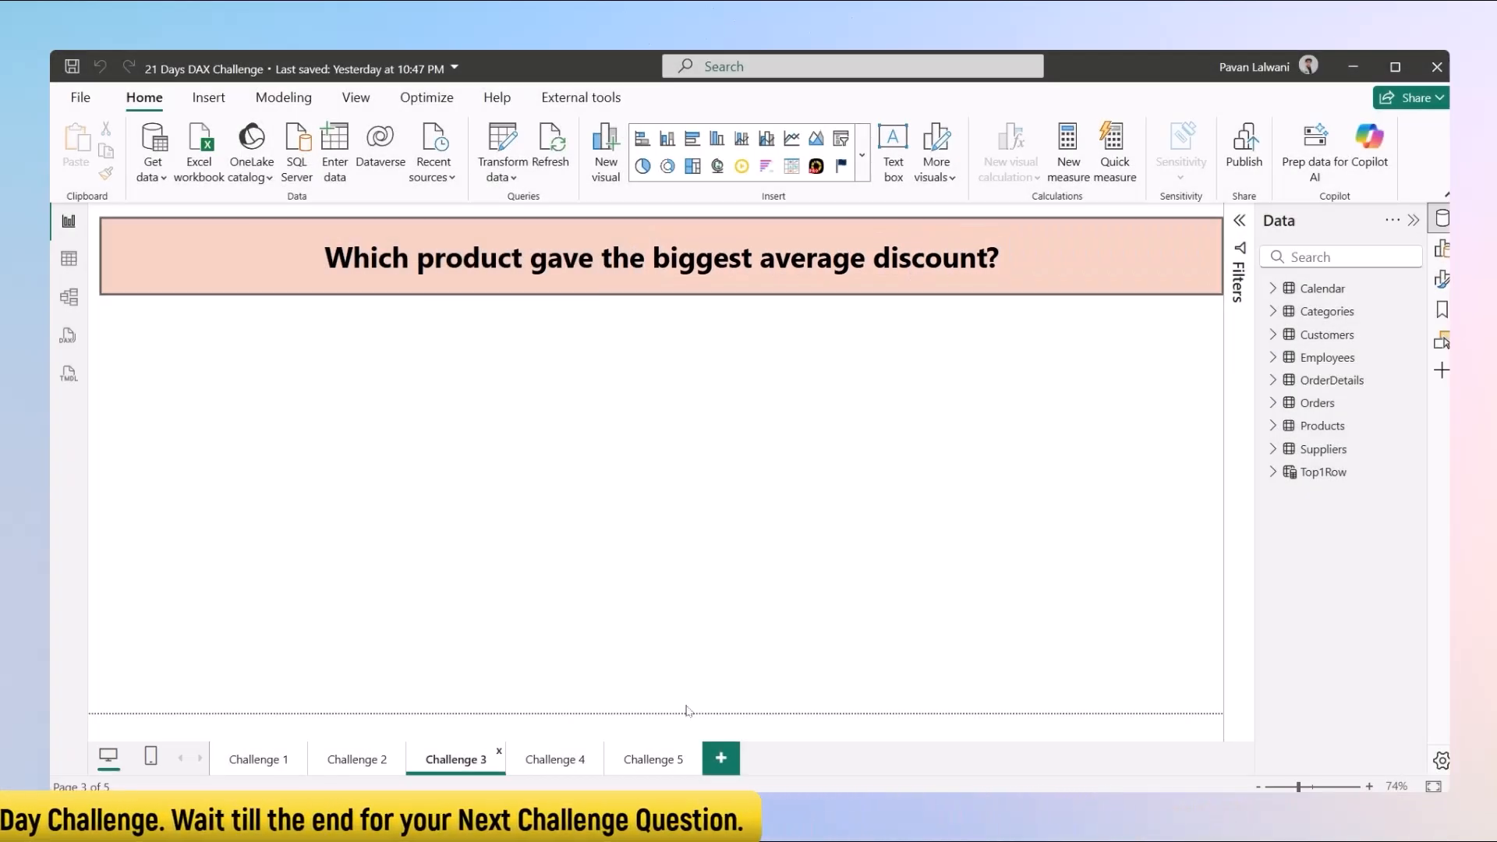
- Open the Top1Row table in Table view and begin redefining its formula as TOPN(1, Products
click(71, 261)
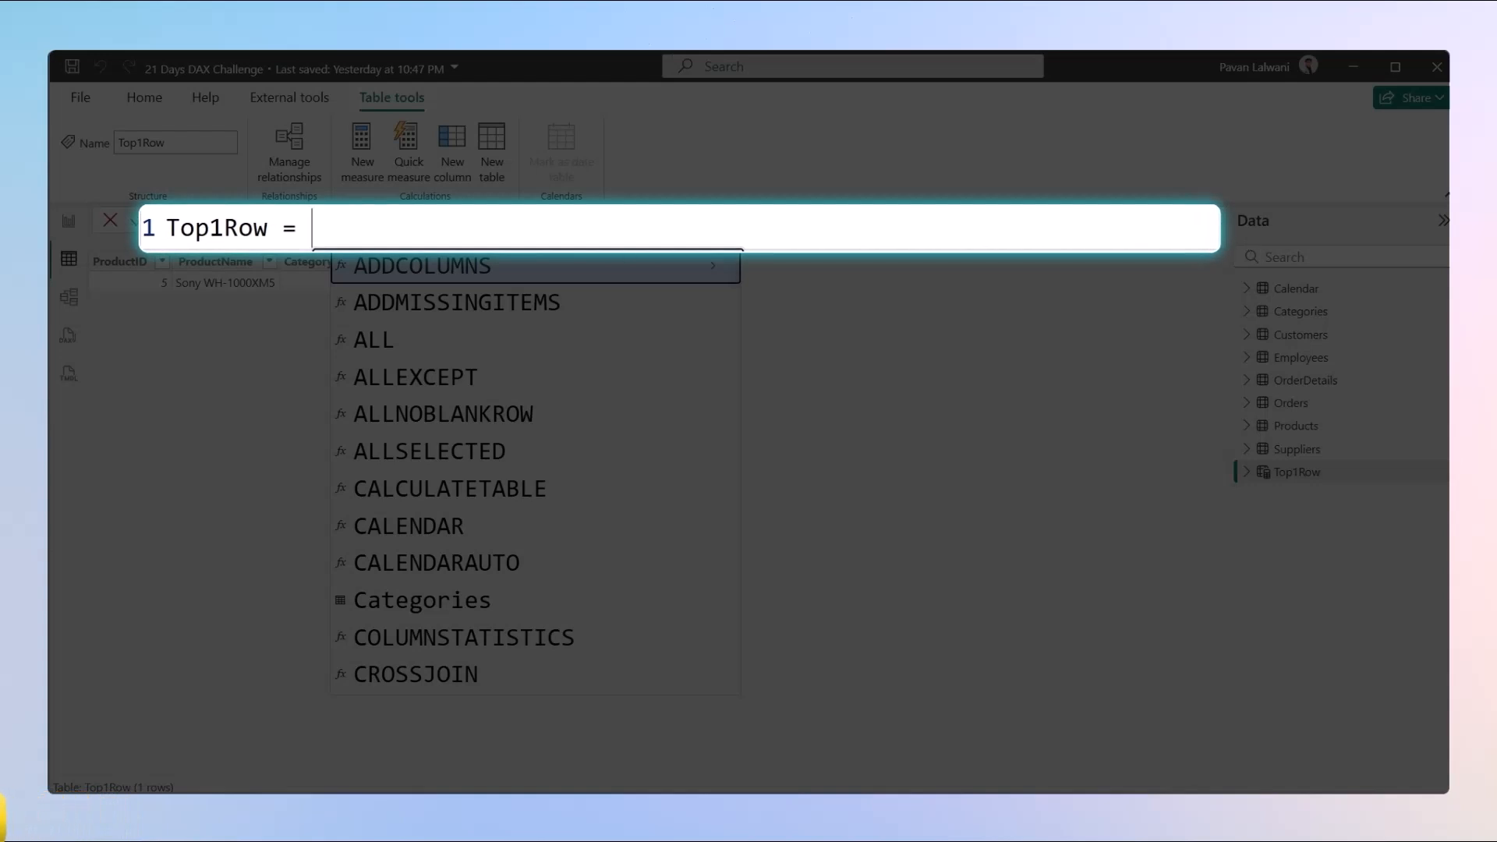
text(TOPN()
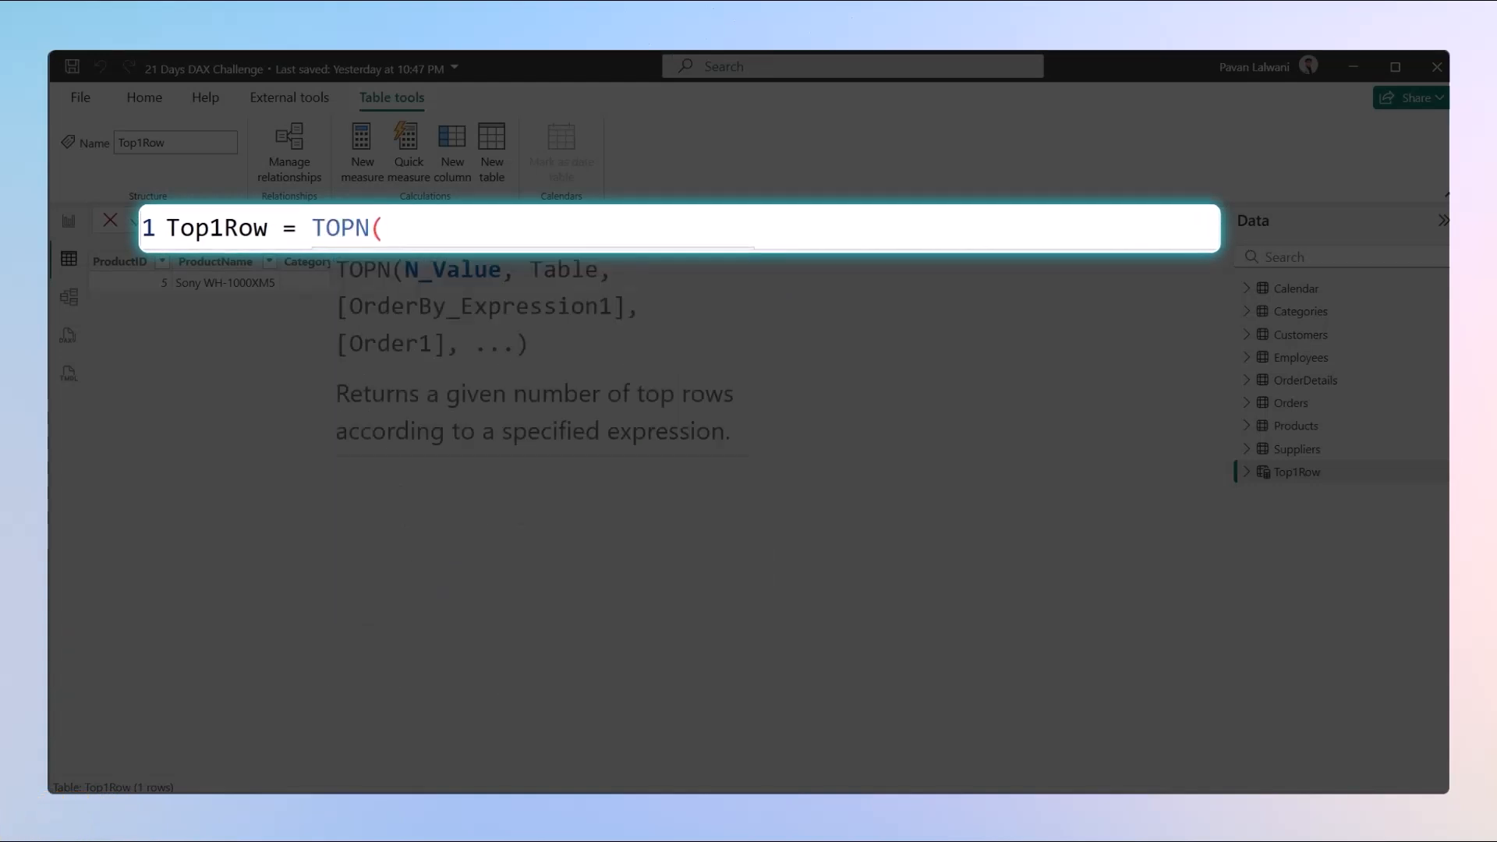
text(1, )
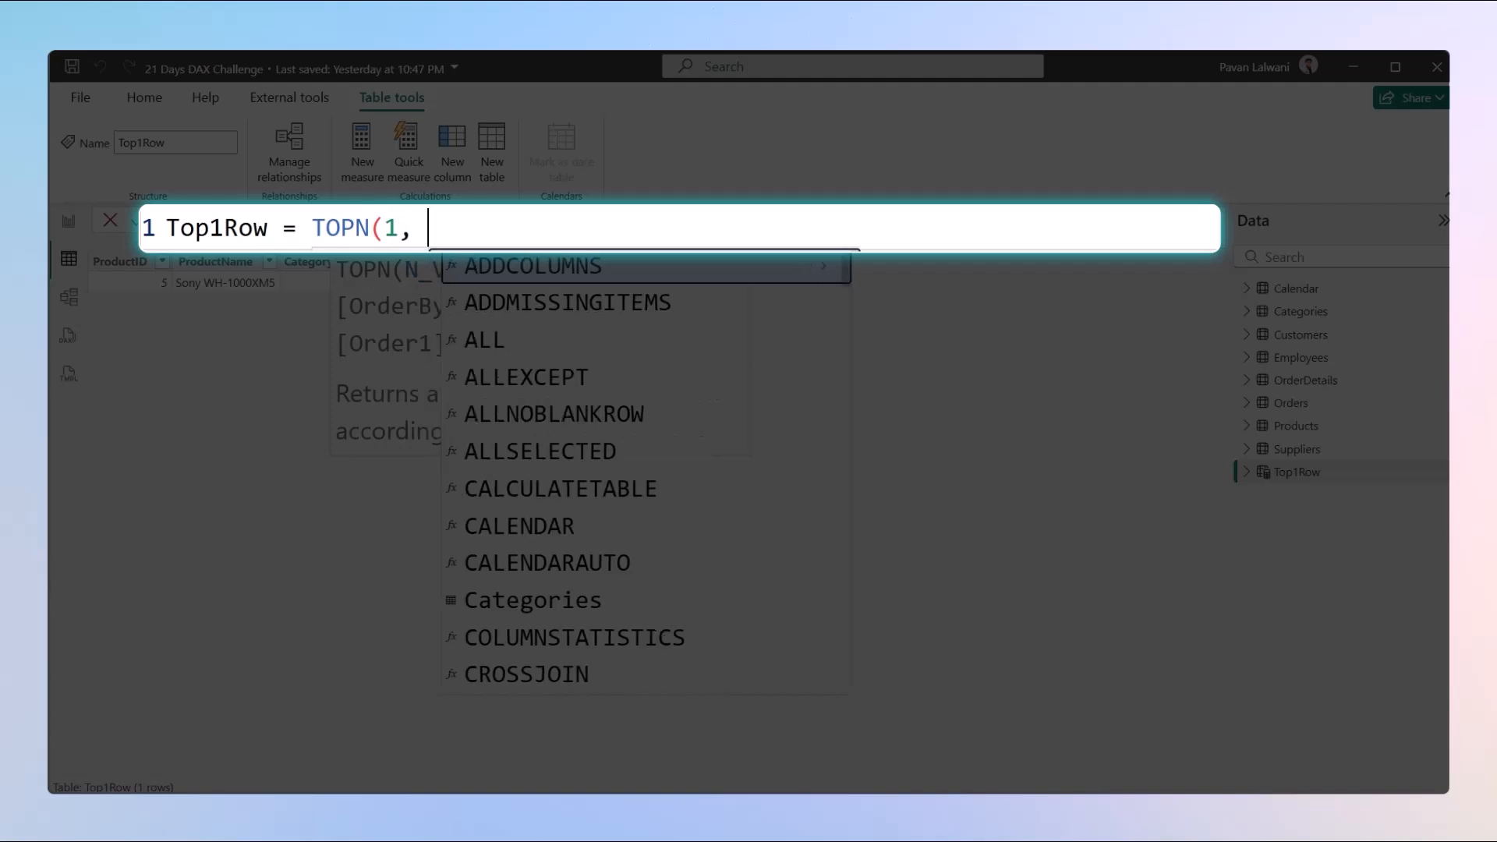
text(Products)
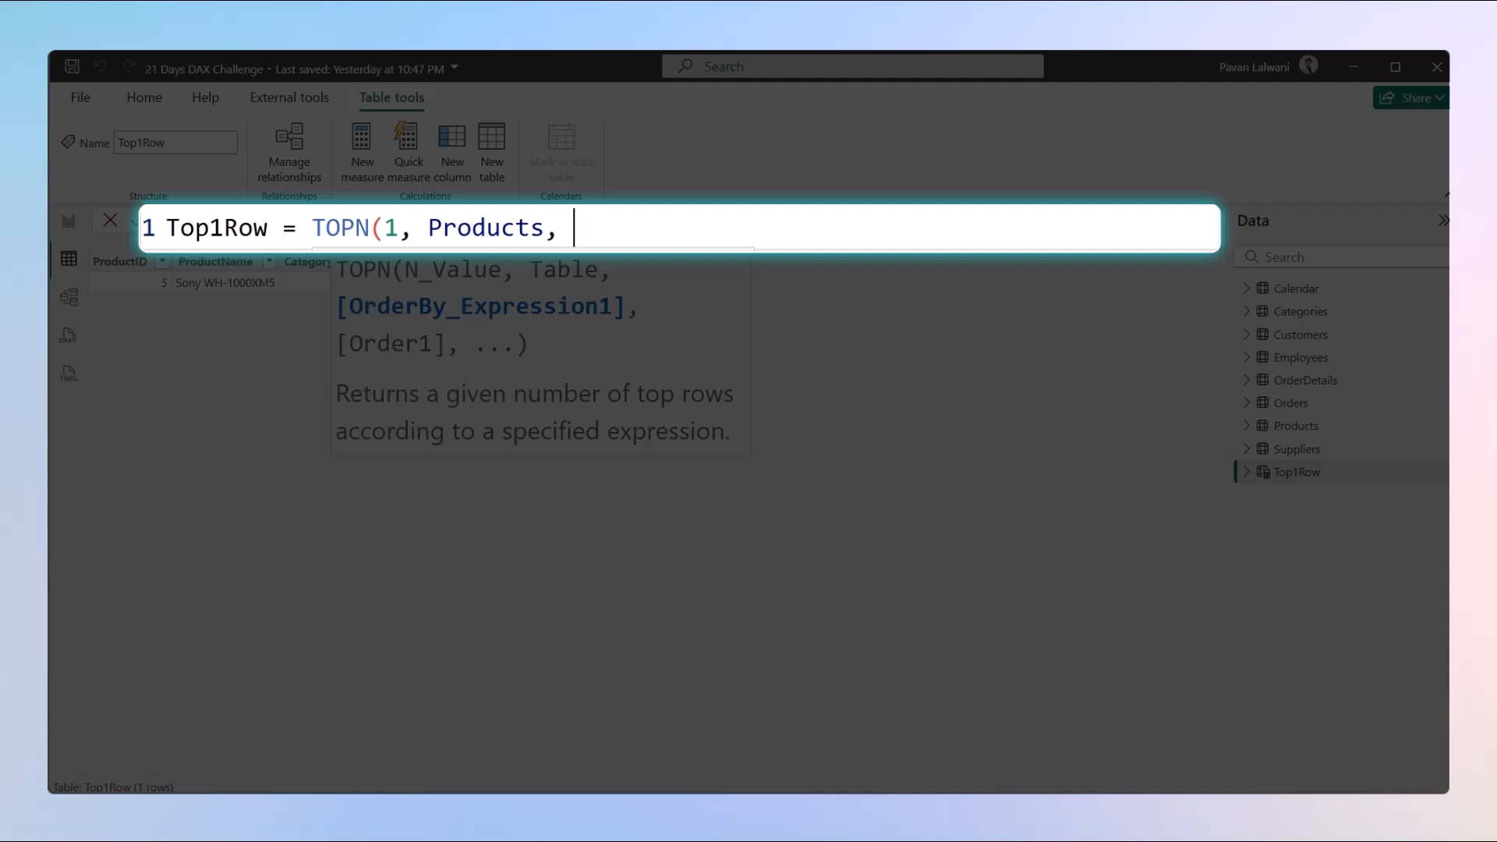
- Complete the Top1Row formula with CALCULATE(AVERAGE(OrderDetails[Discount])) as the order expression and DESC as the order, and commit it
text(, C)
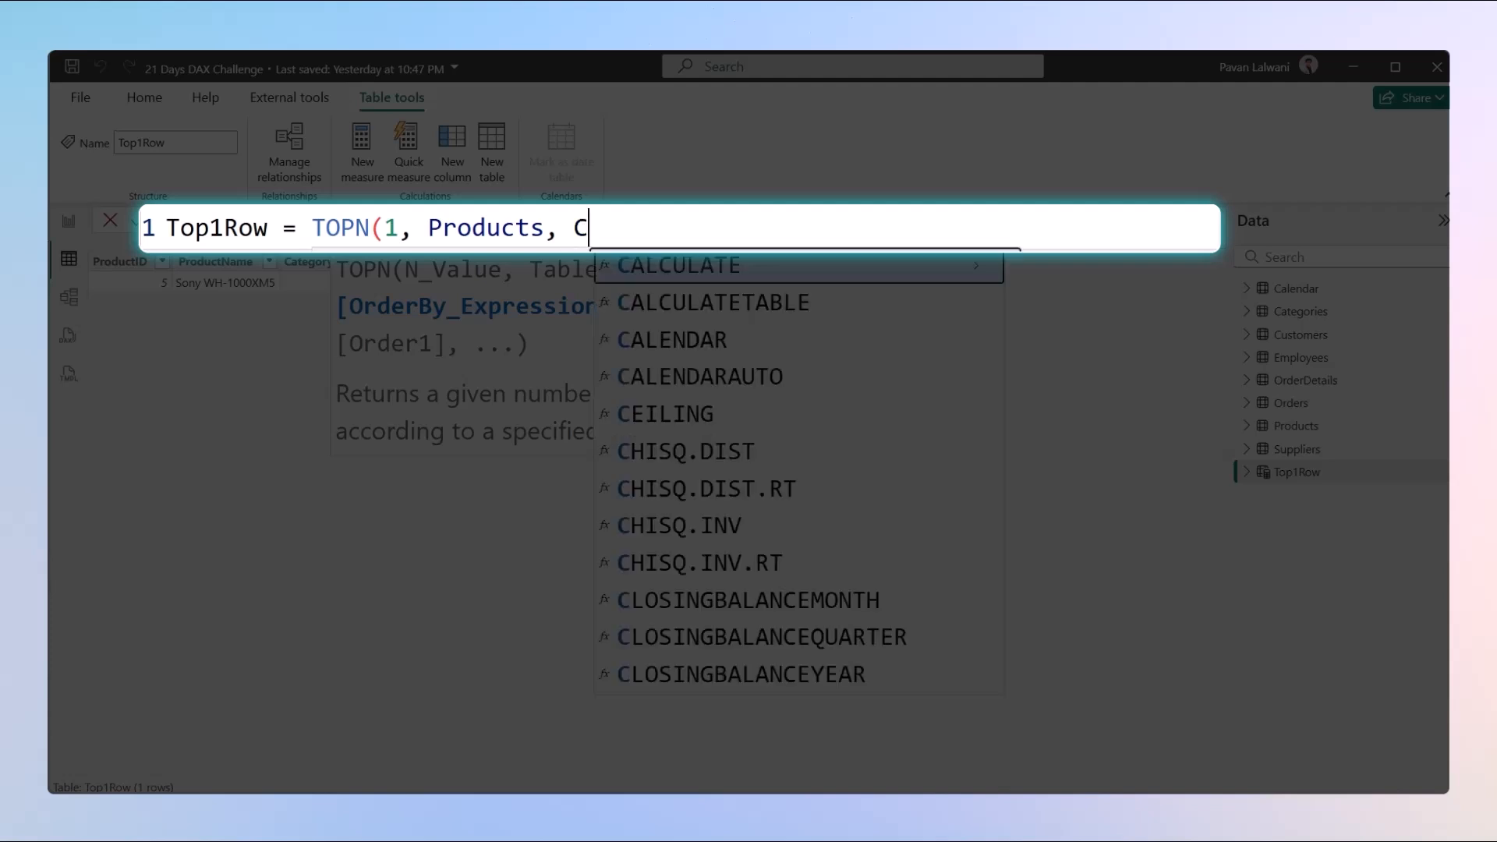
text(ALCULATE(s)
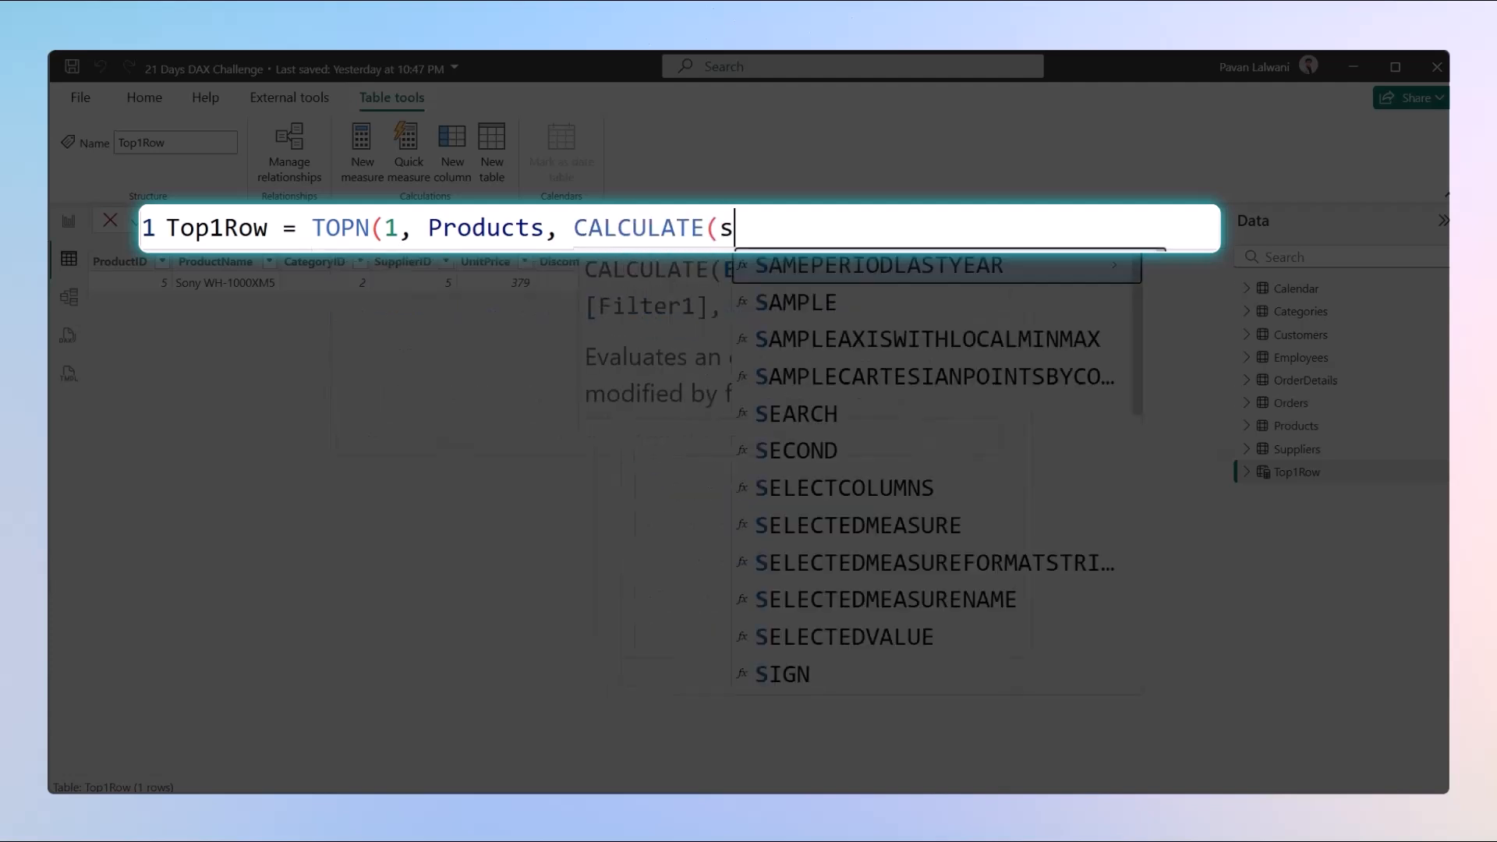
key(BackSpace)
text(AVERAGE(OrderDetails[Discount]))
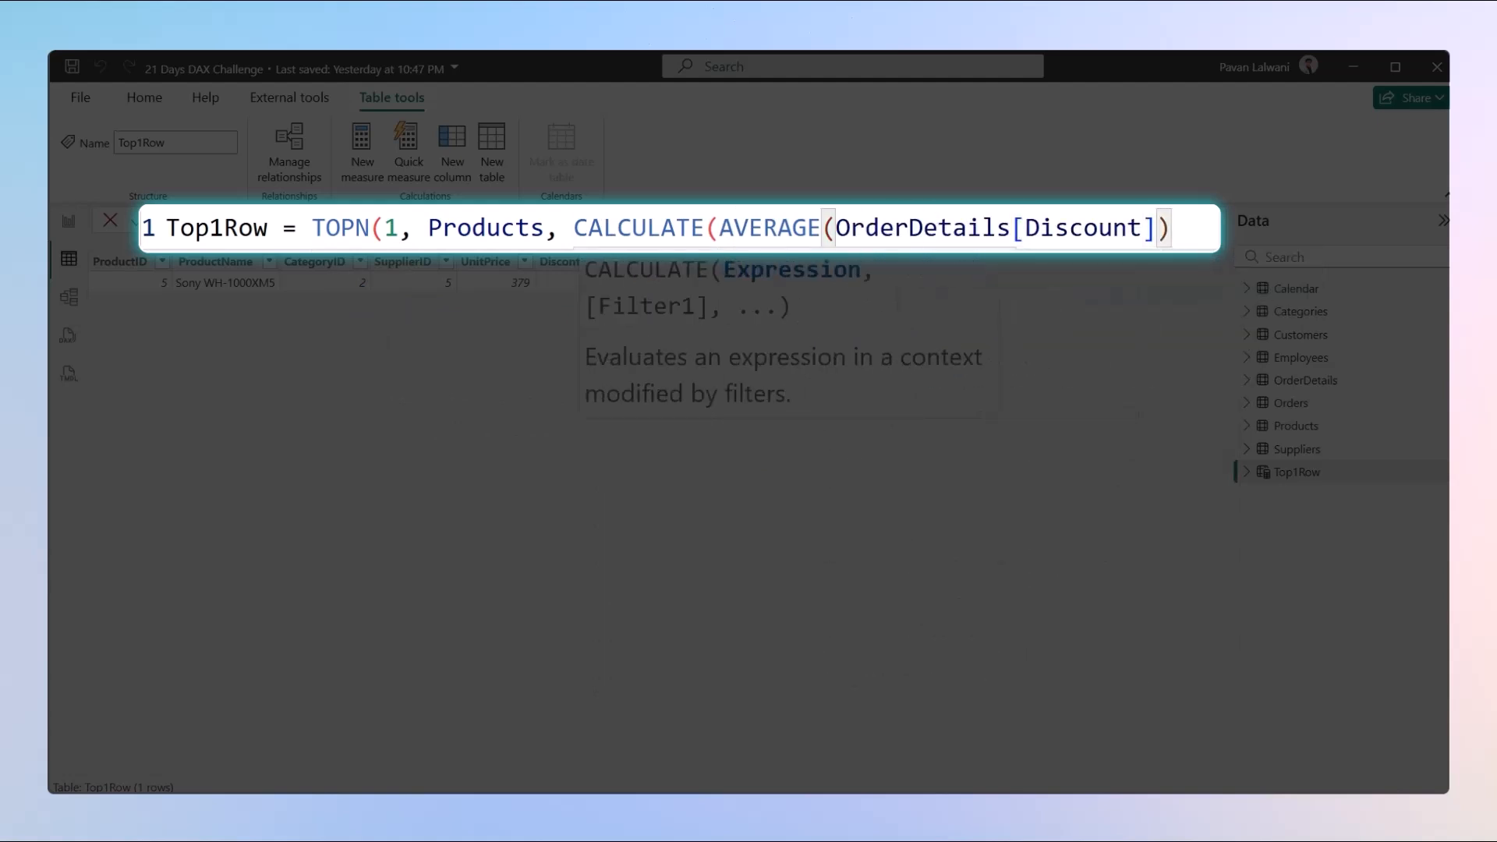
text(),)
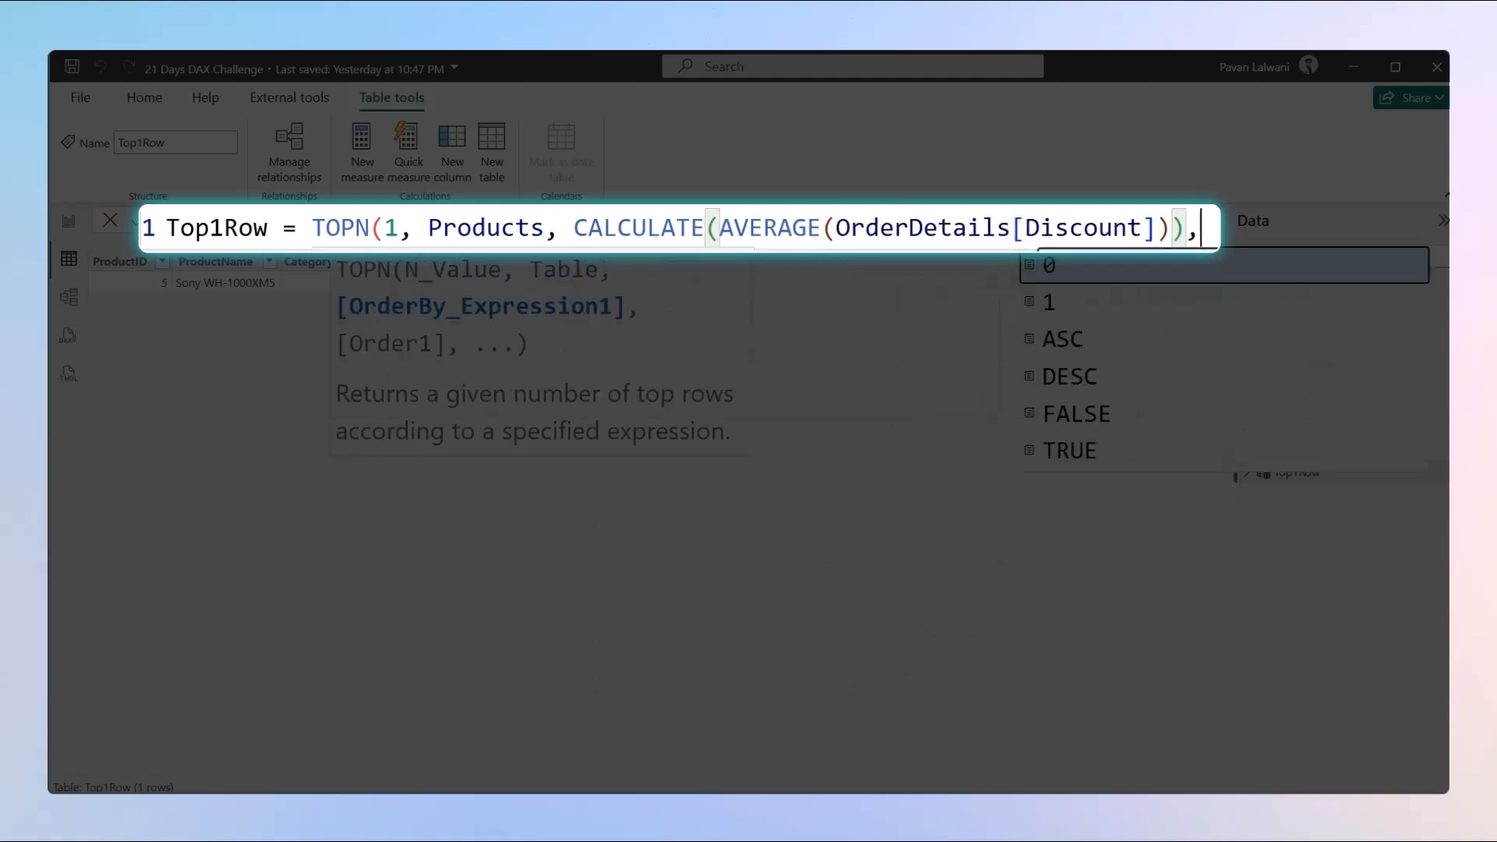
key(shift+Return)
text(Desc)
key(Tab)
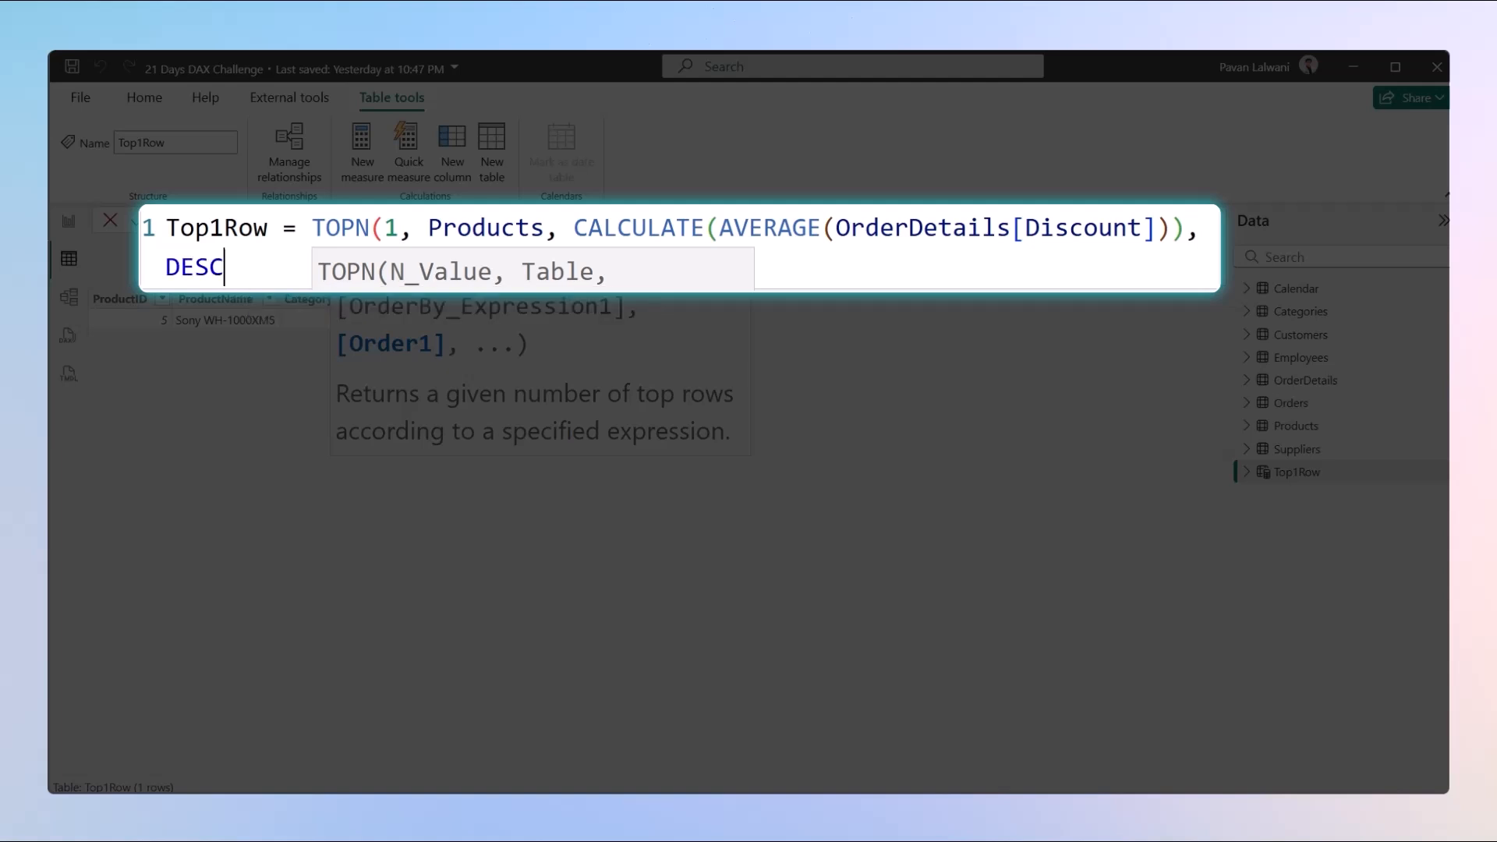
text())
key(Return)
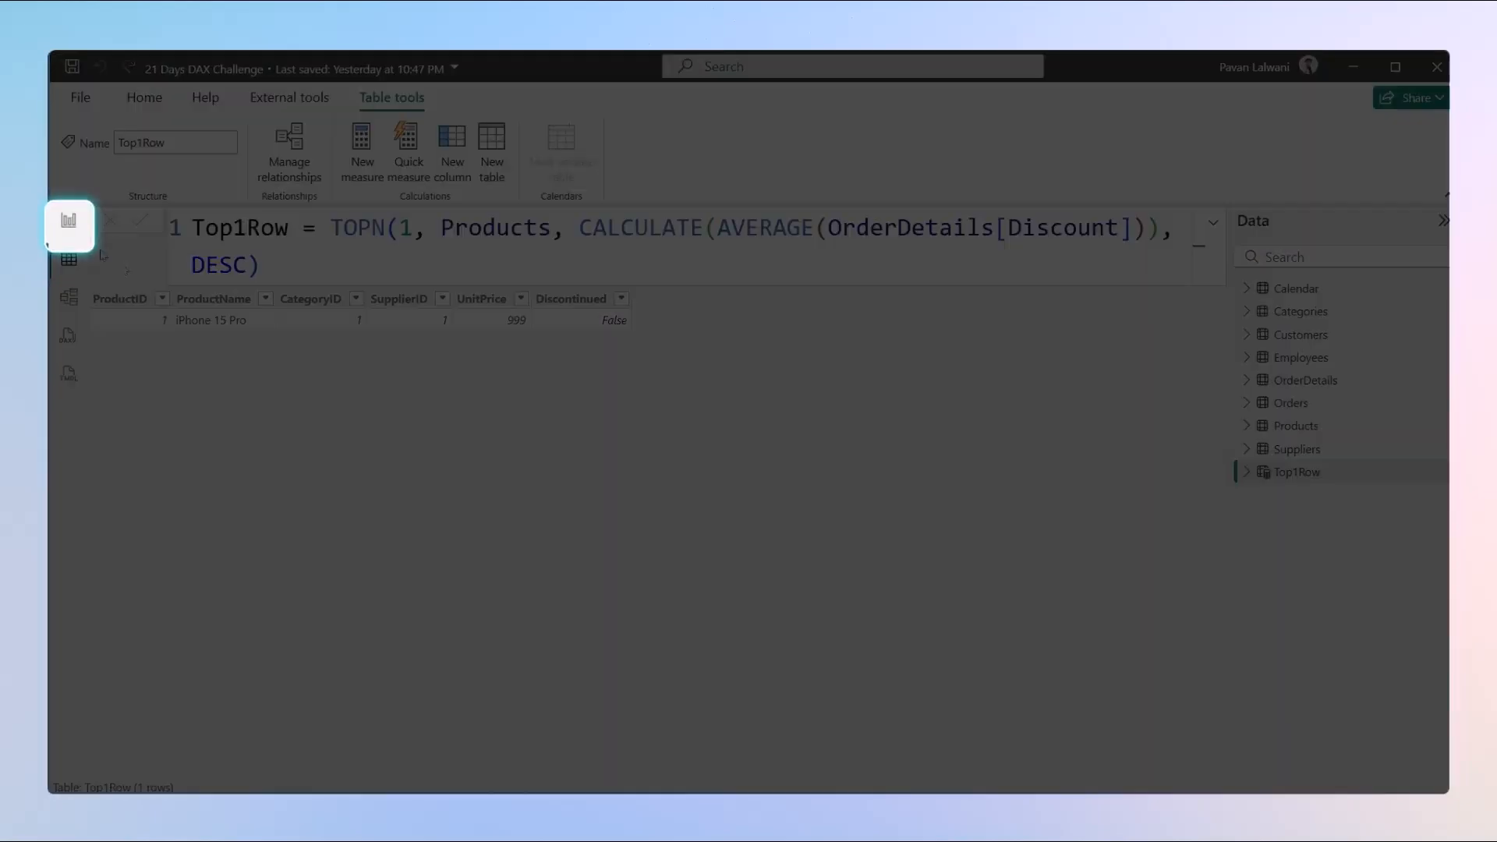
- Create a visual on the Challenge 3 report page from ProductName in Products and Discount in OrderDetails
click(68, 221)
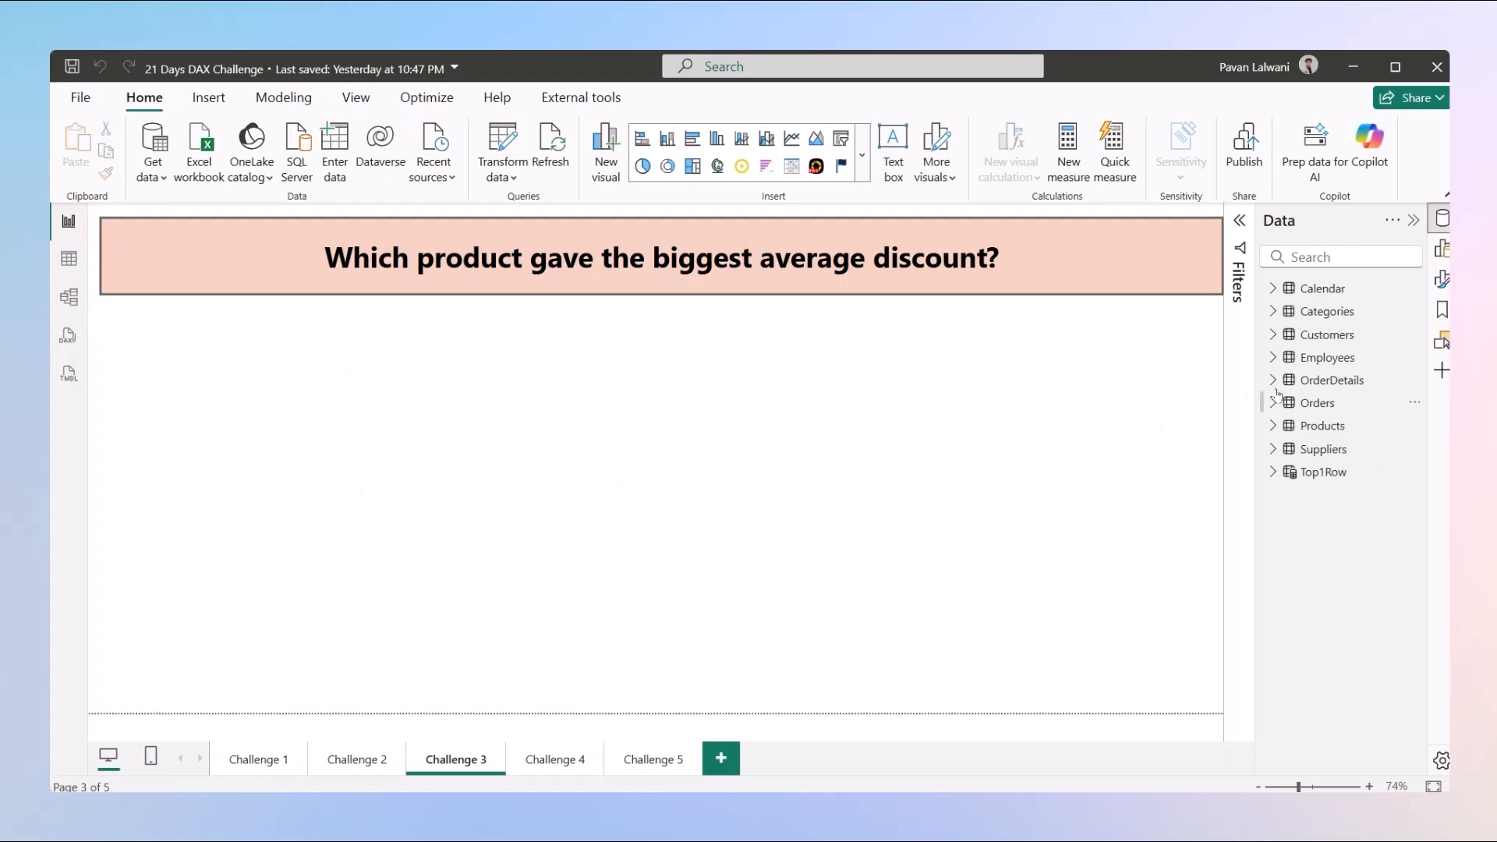
click(1323, 425)
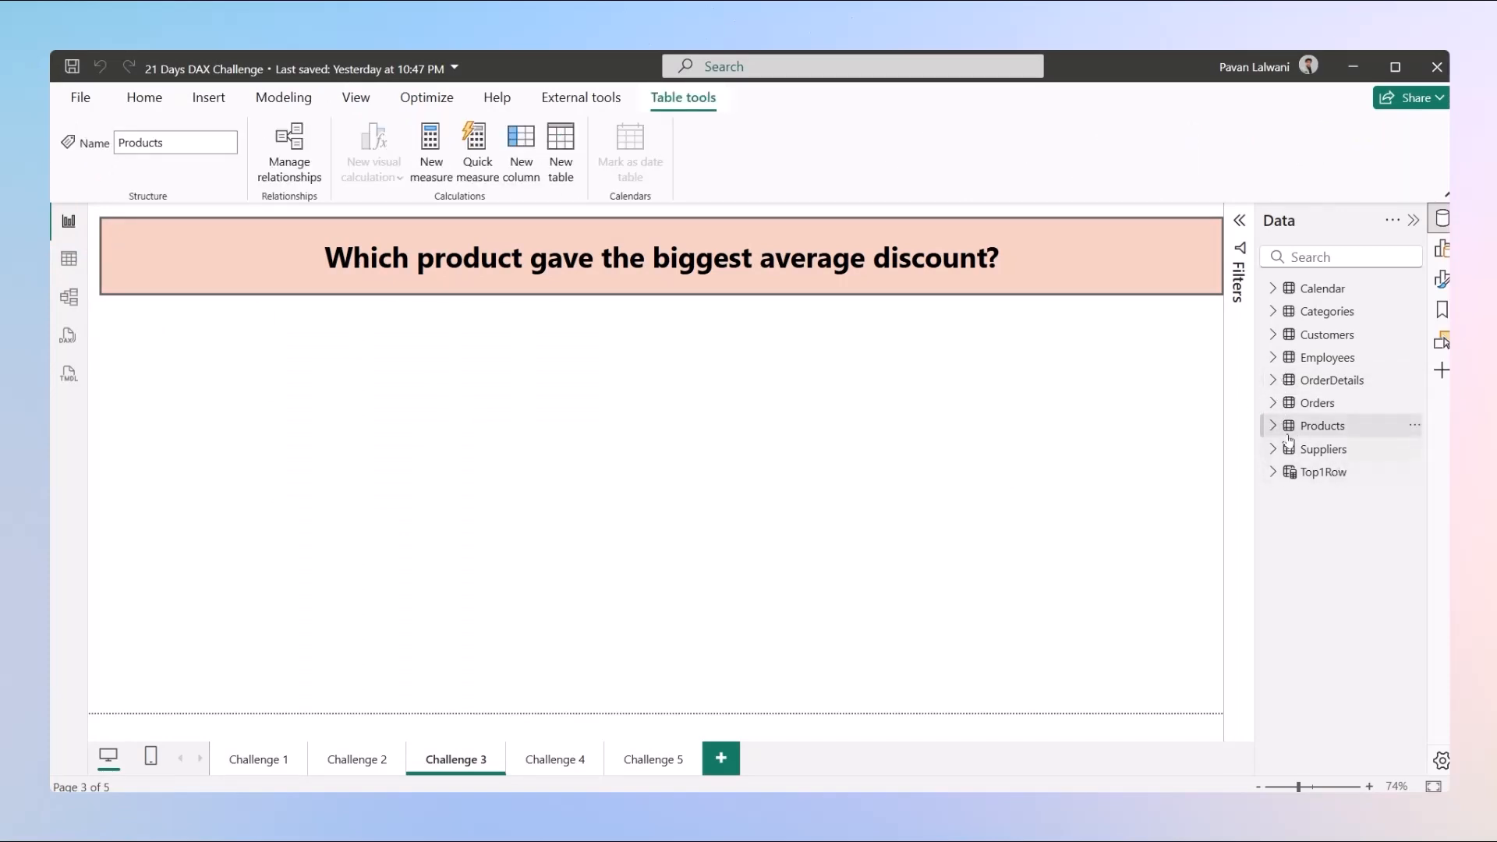
click(1289, 433)
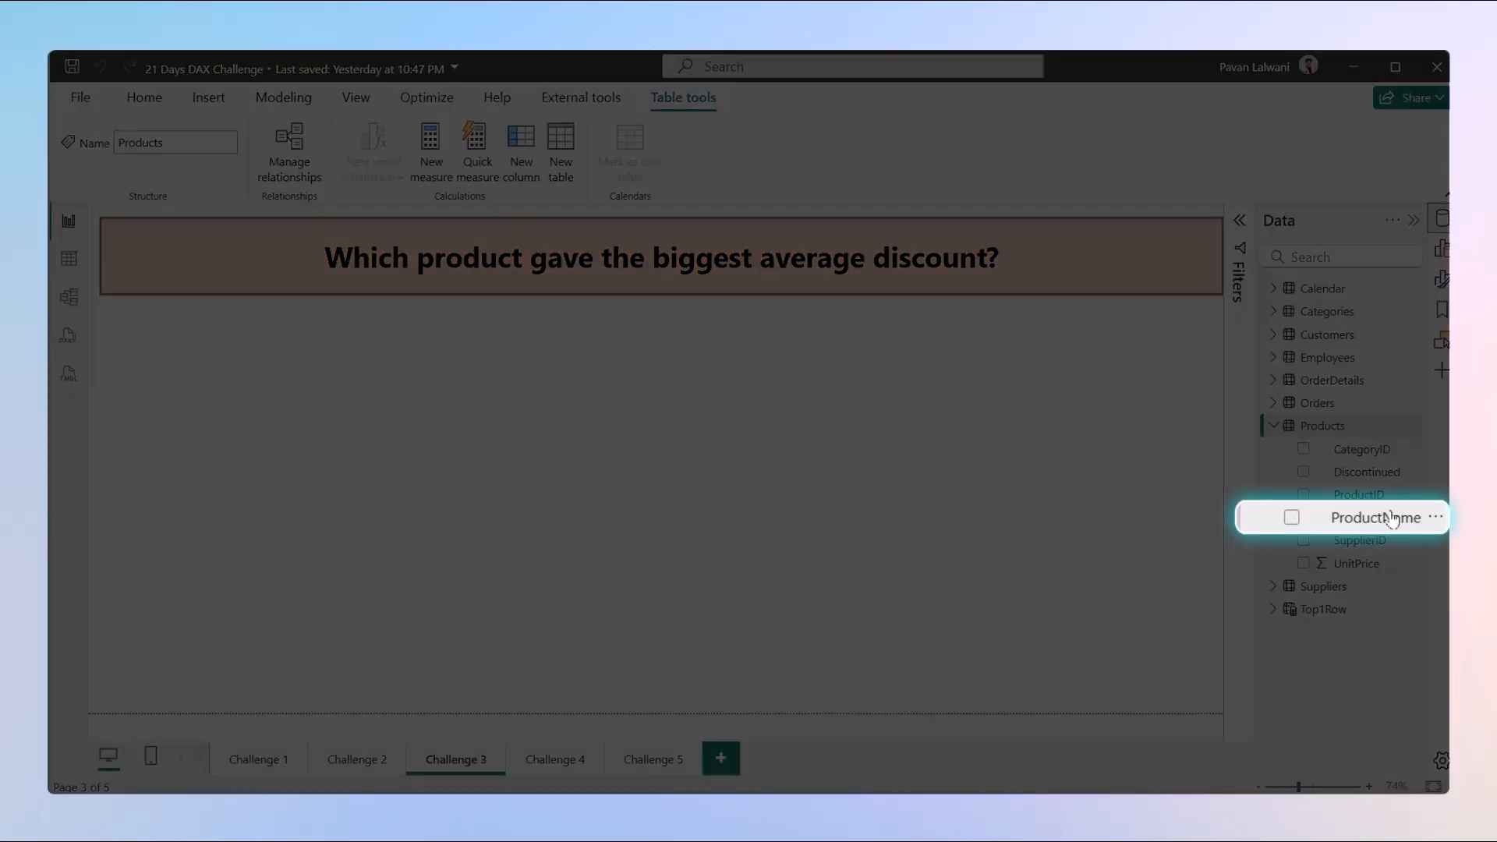
drag(1372, 517, 397, 507)
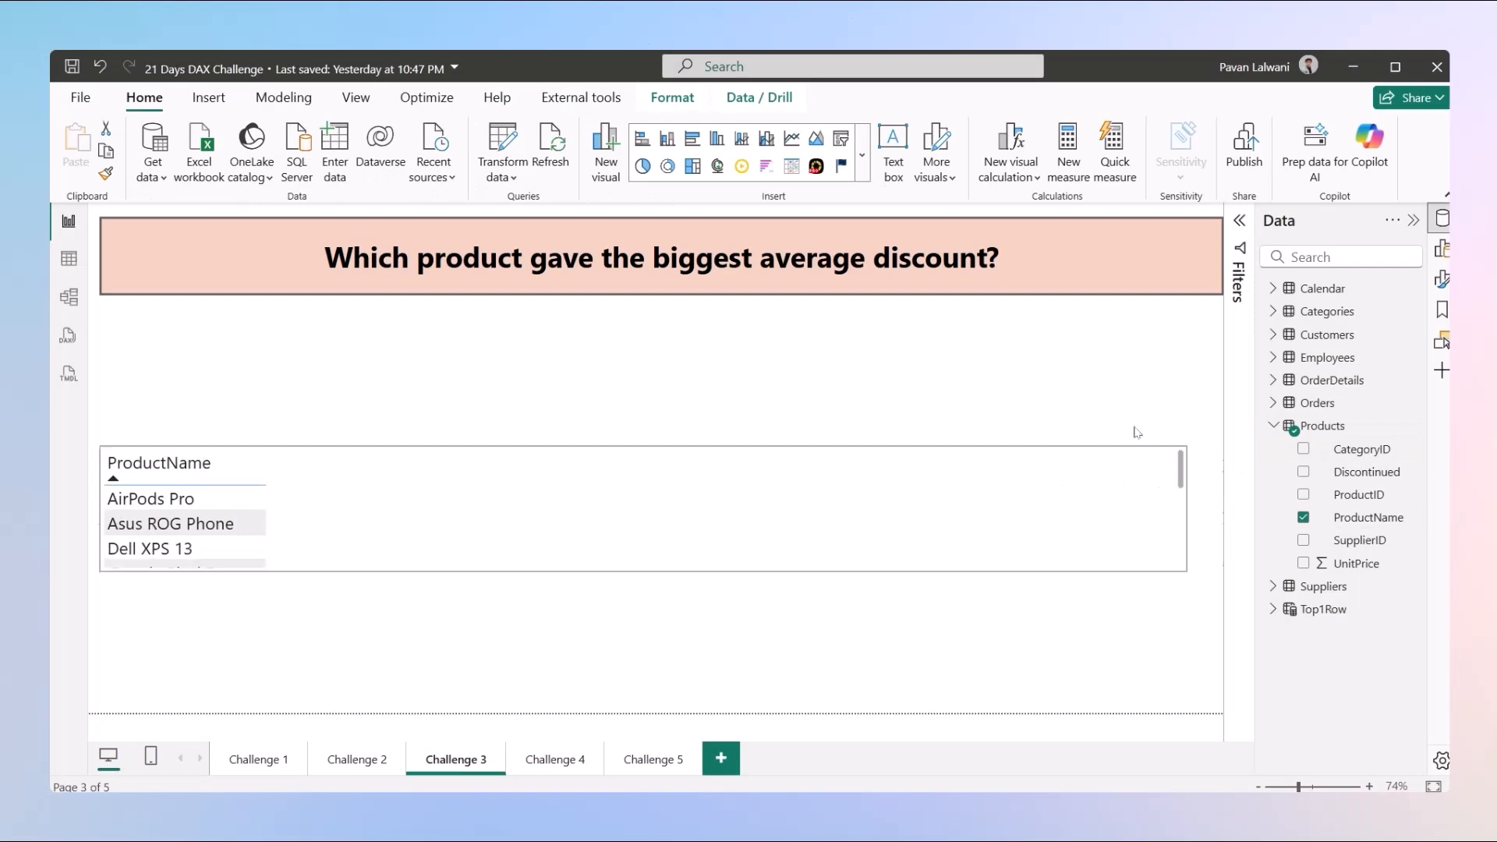
click(1274, 381)
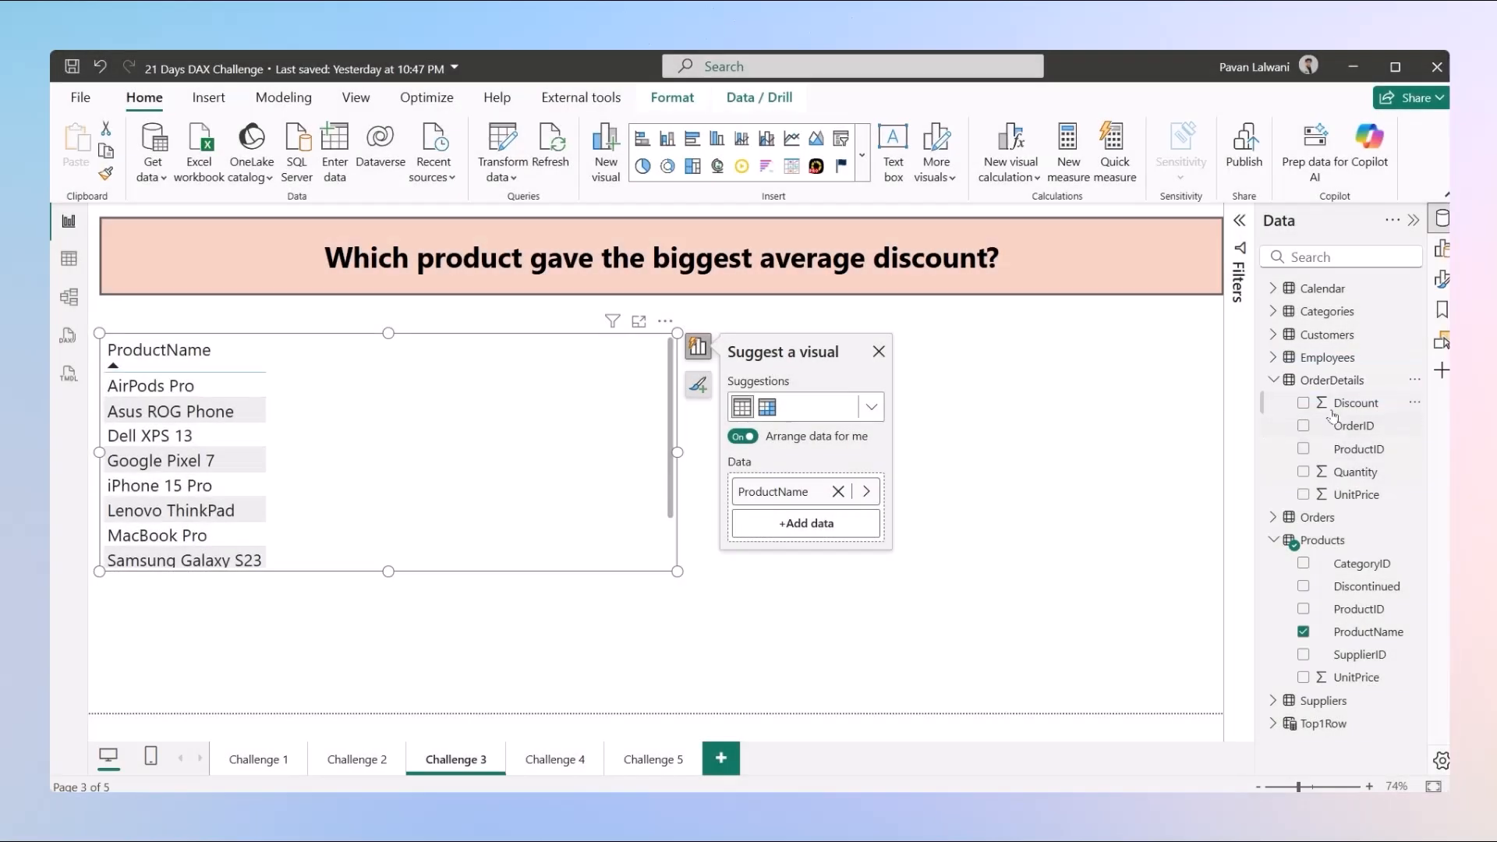
drag(1345, 403, 419, 568)
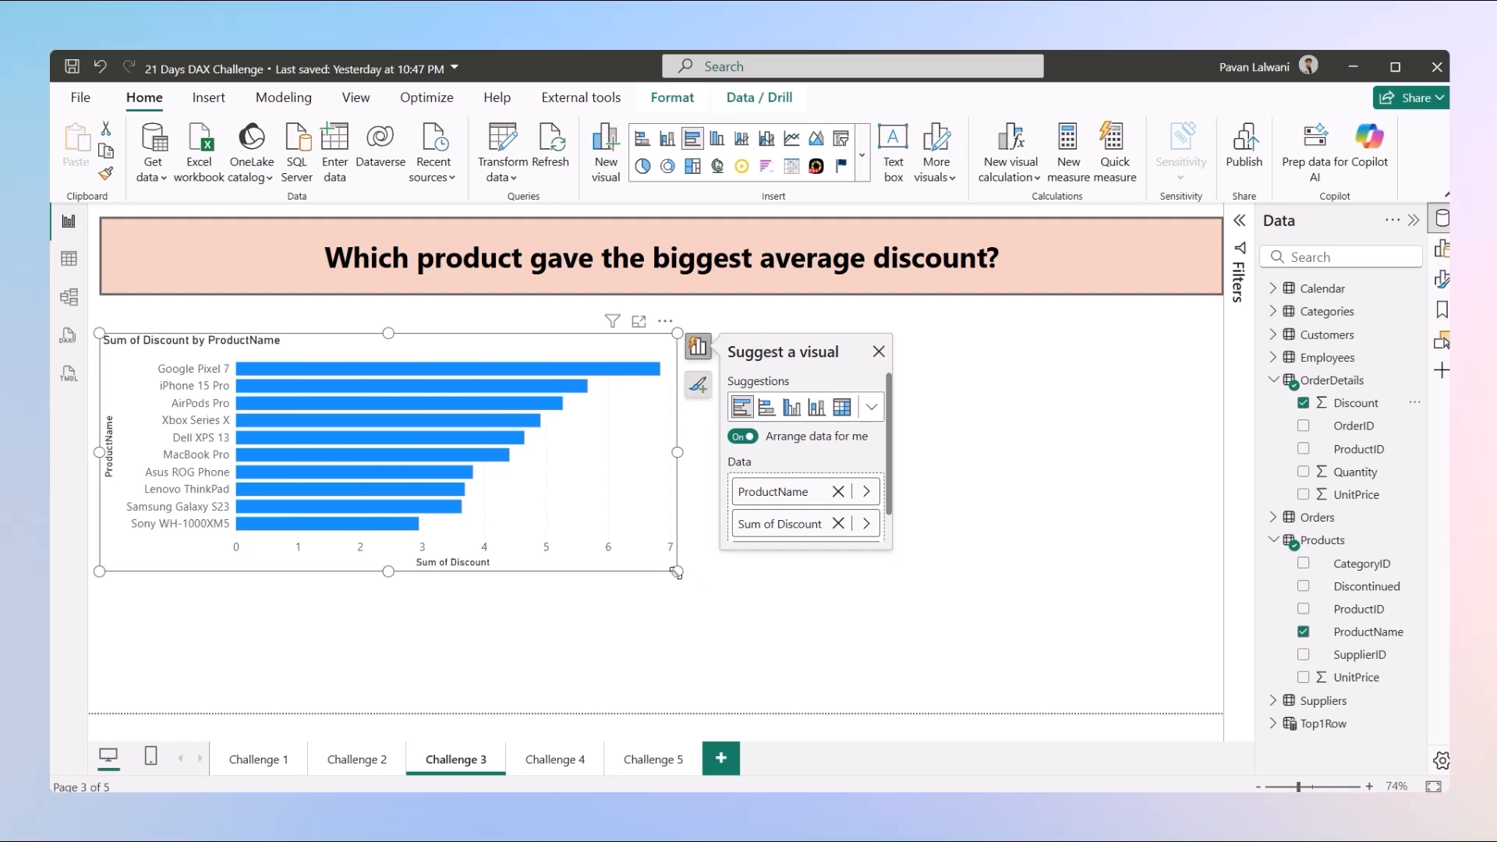
- Make the discount visual narrower and taller, and convert it to a table
drag(672, 568, 521, 694)
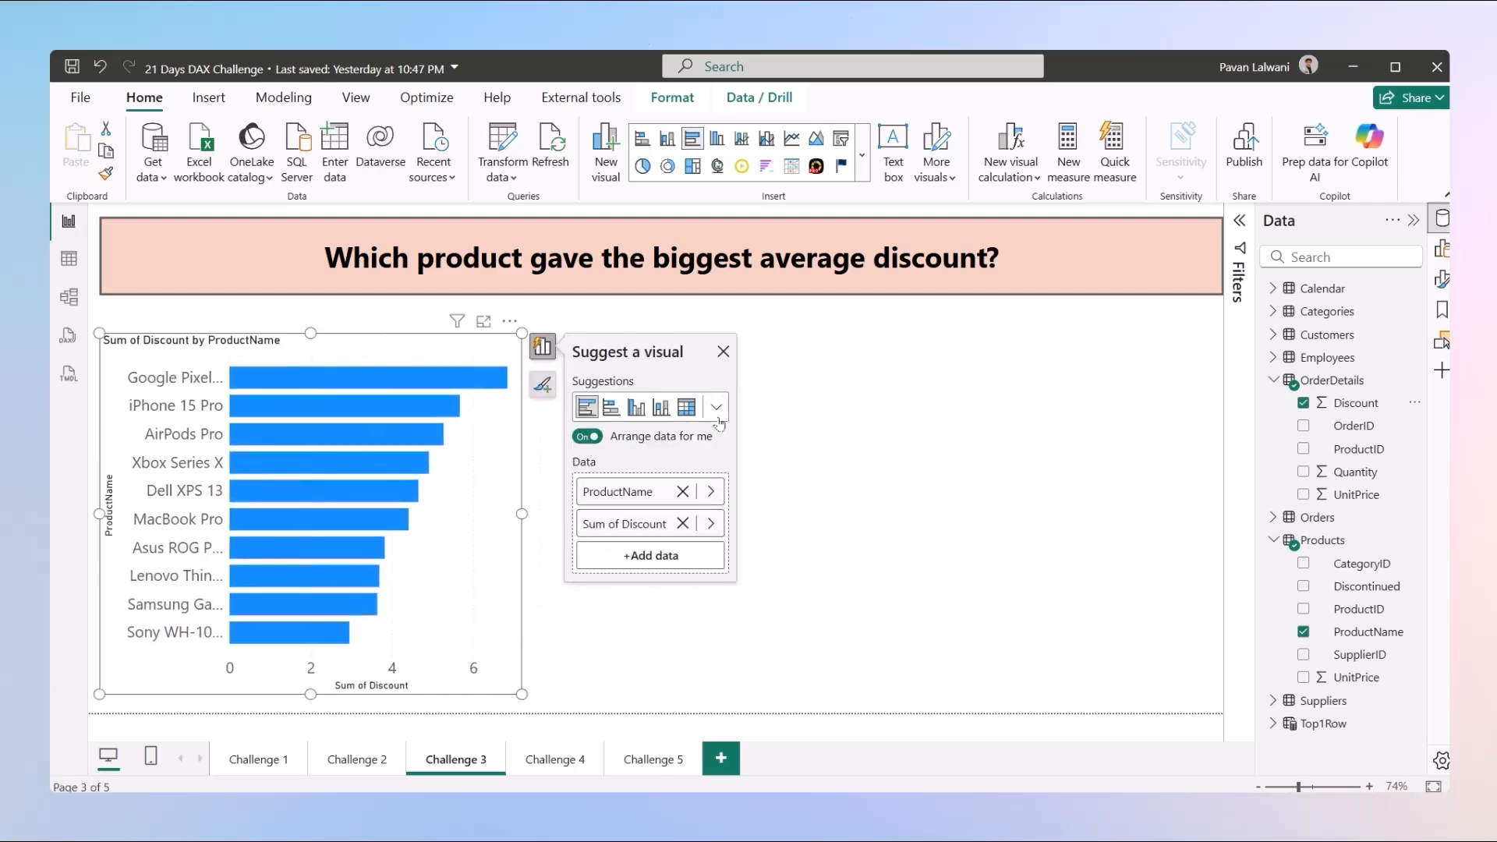
click(717, 413)
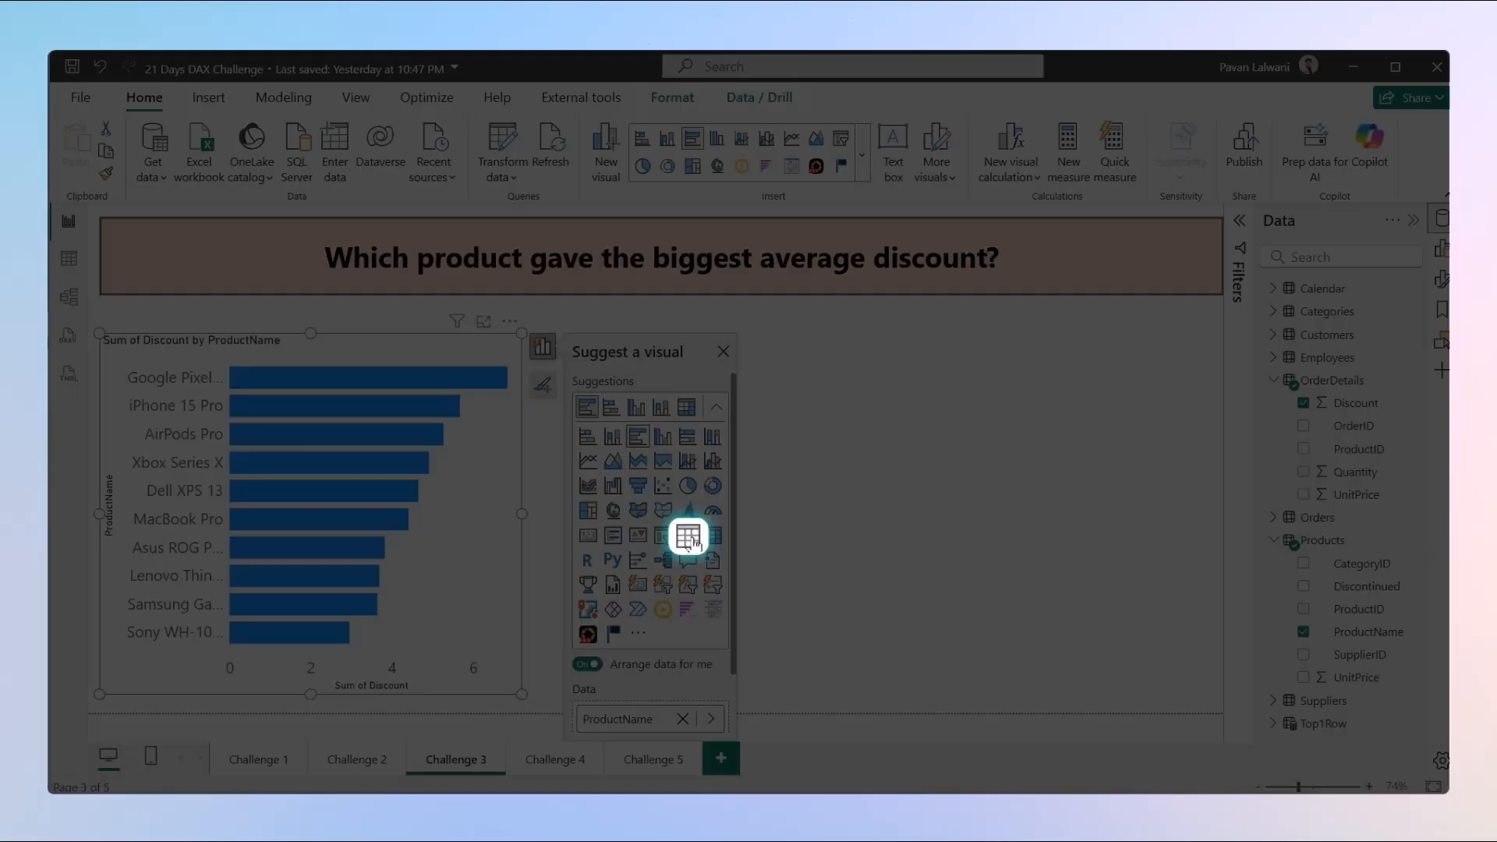
click(688, 536)
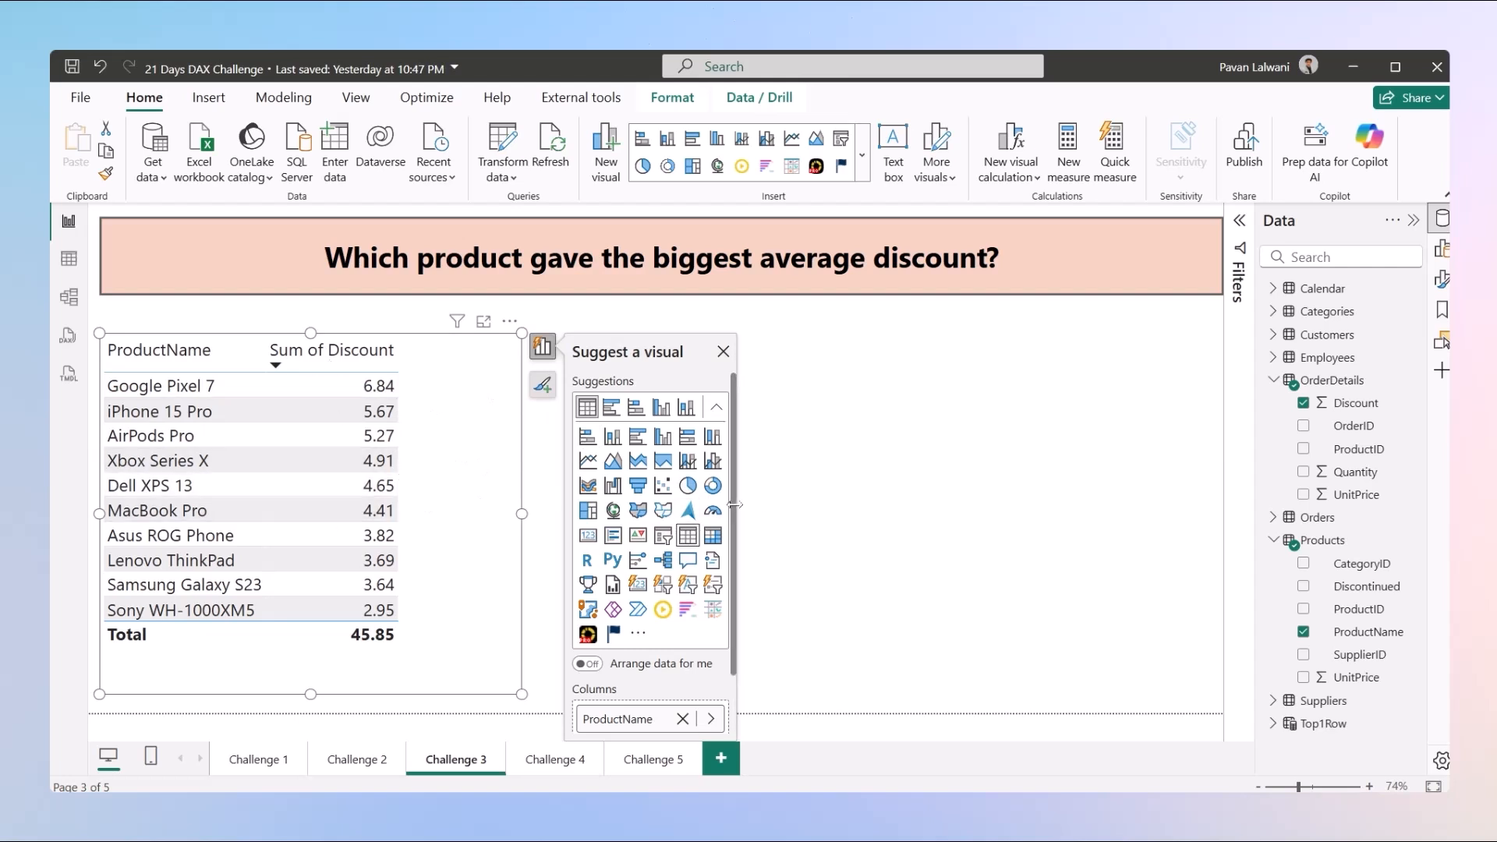
click(716, 407)
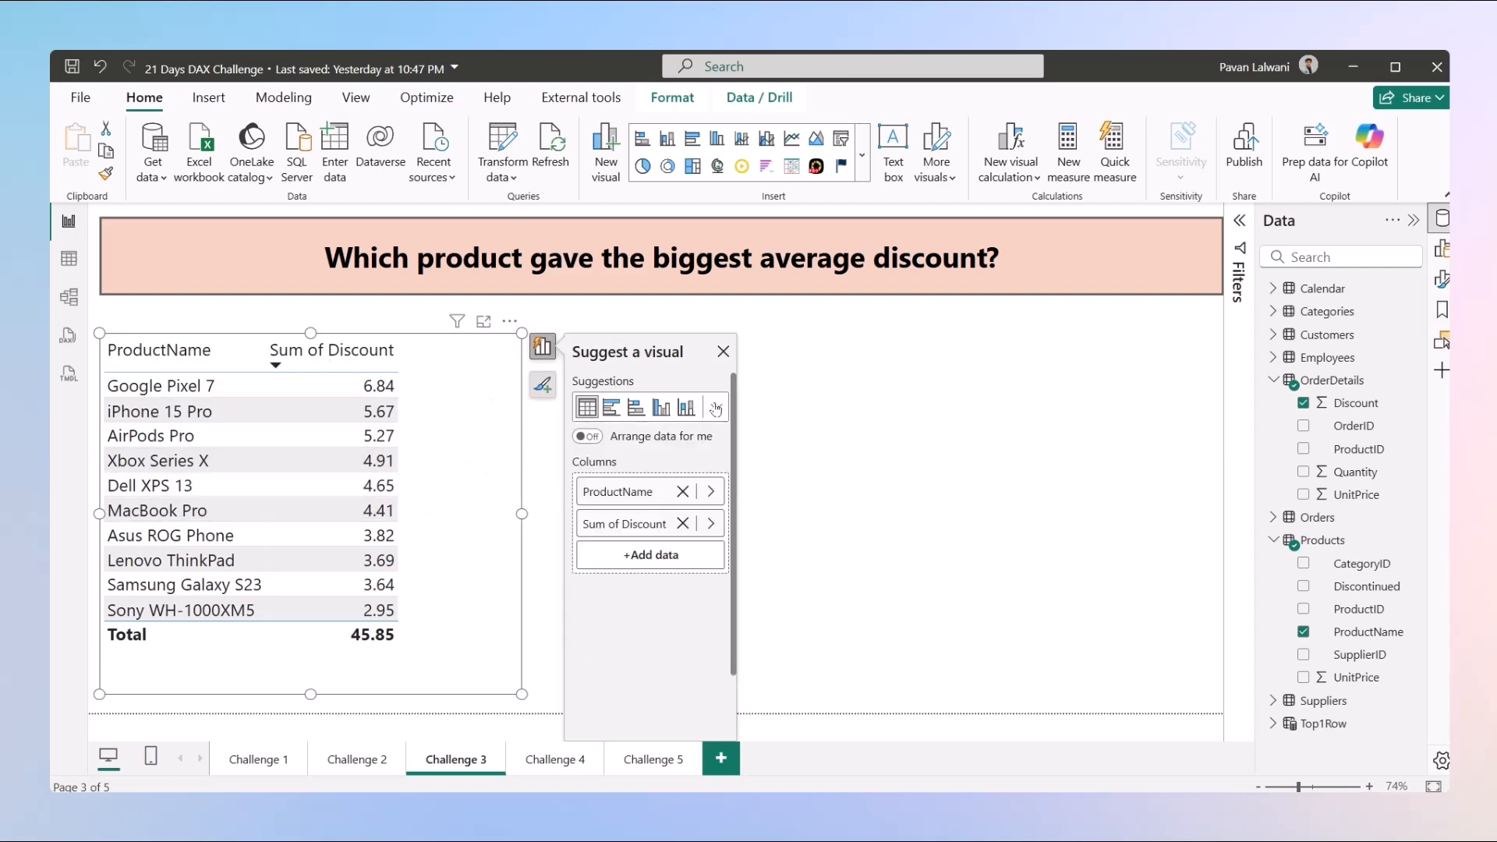
- Summarize the table's Discount column by Average and sort the rows by it from highest to lowest
right_click(616, 534)
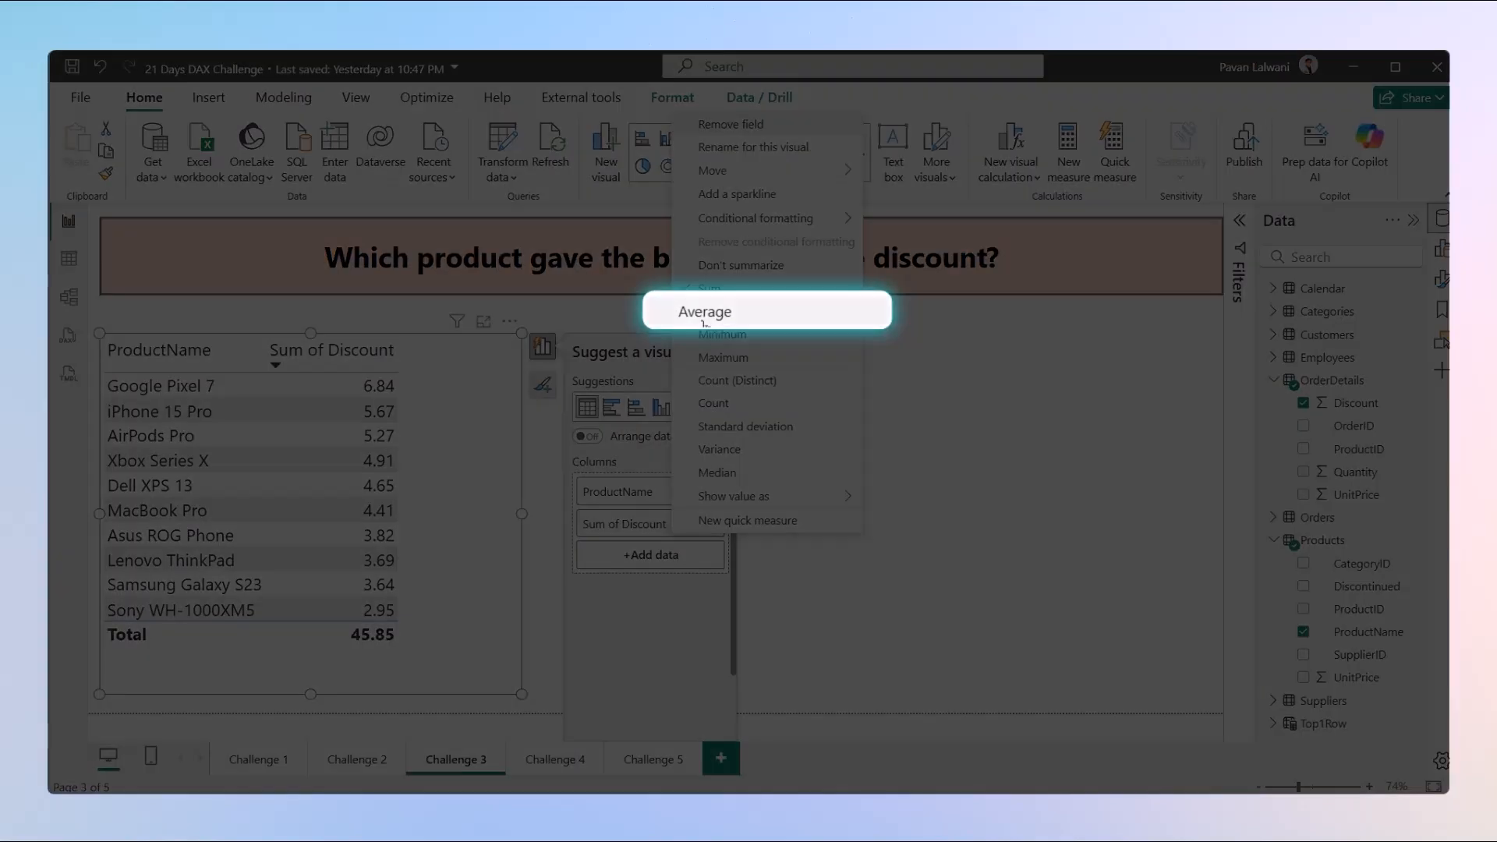
click(718, 315)
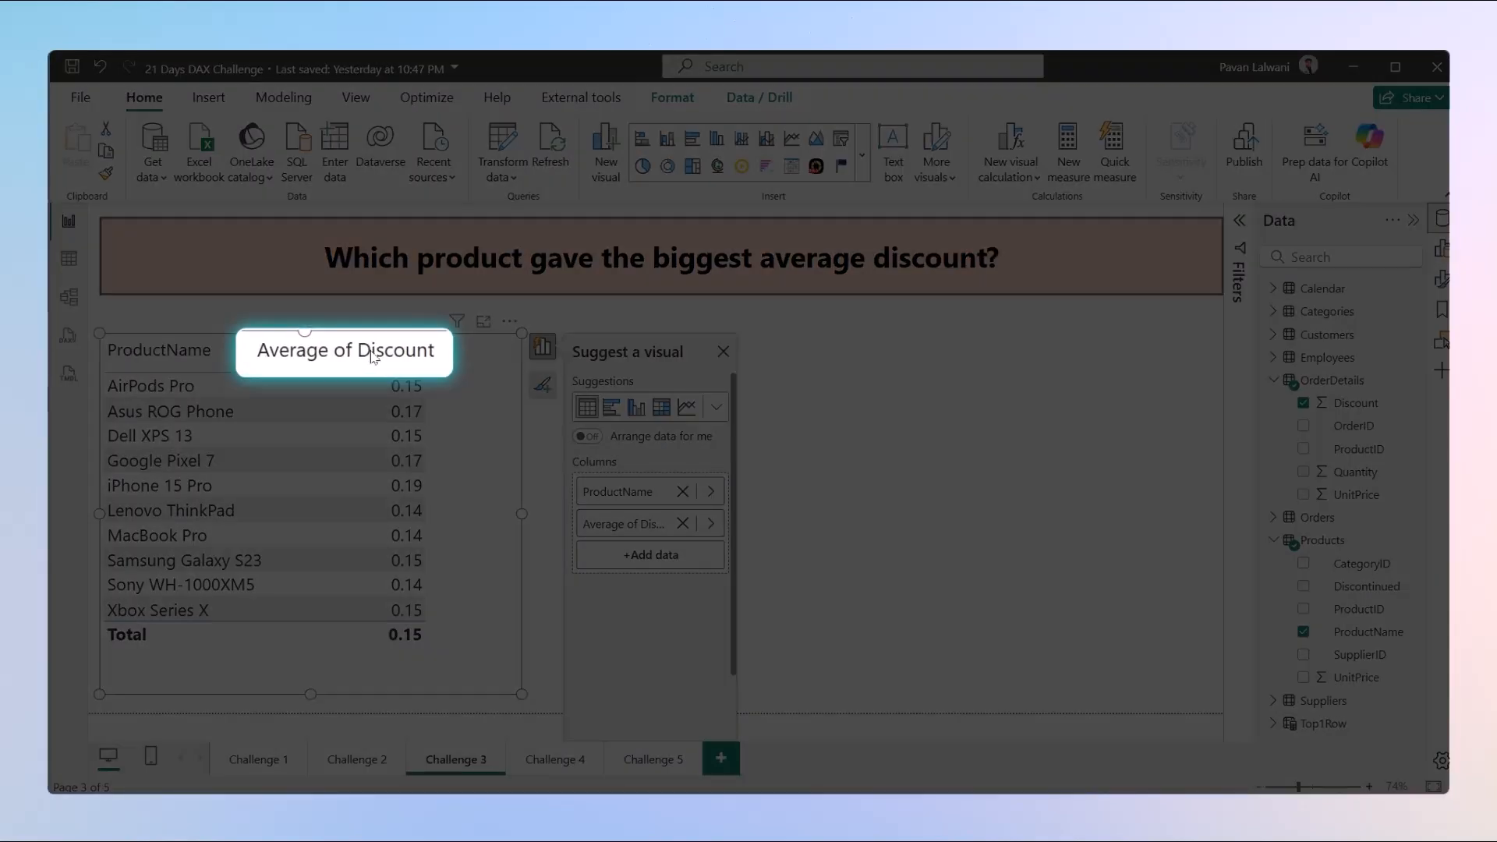
click(371, 357)
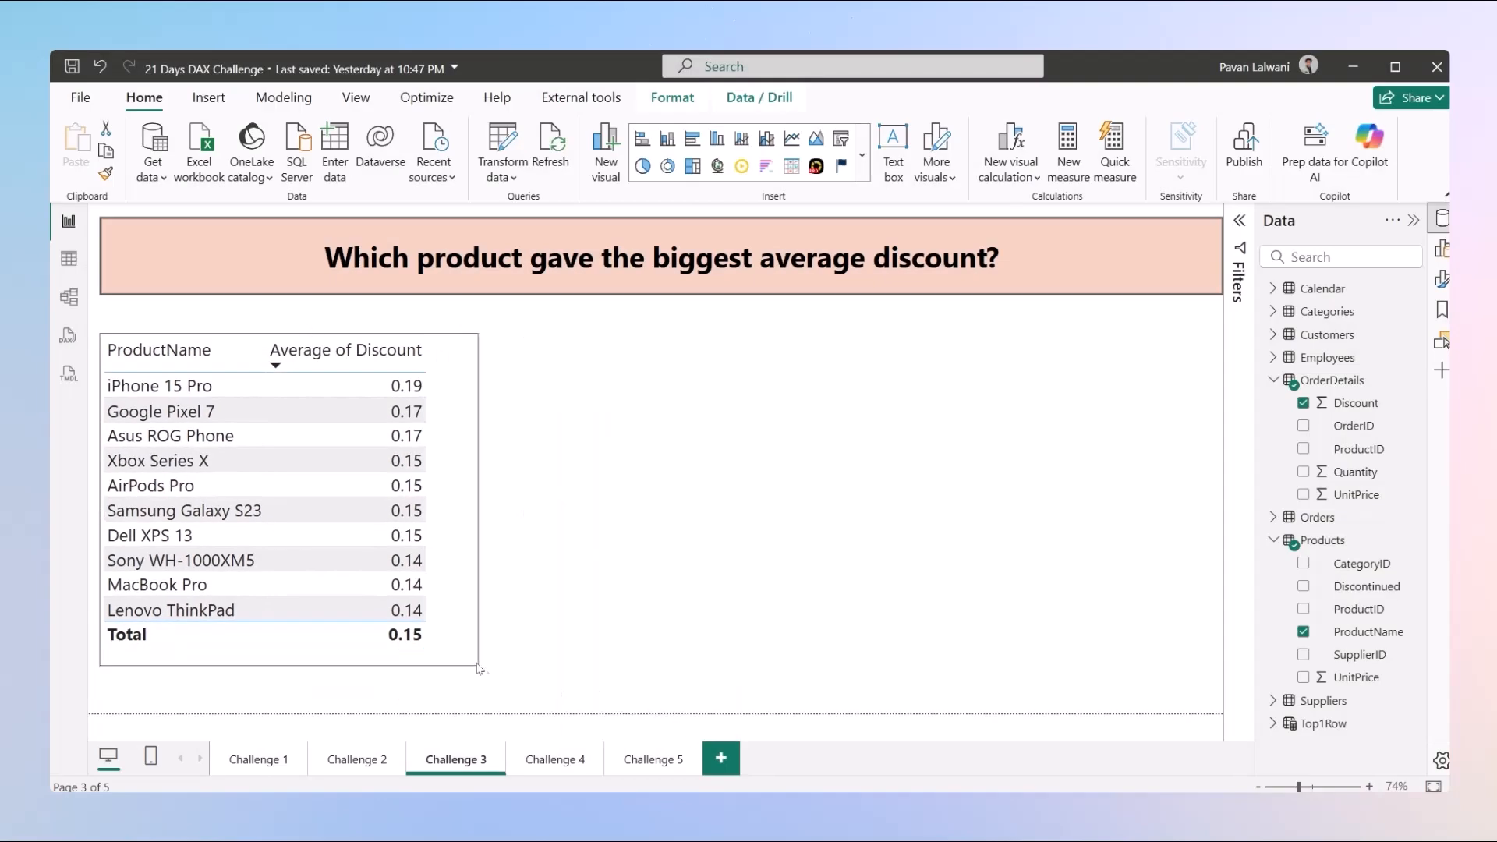
click(948, 473)
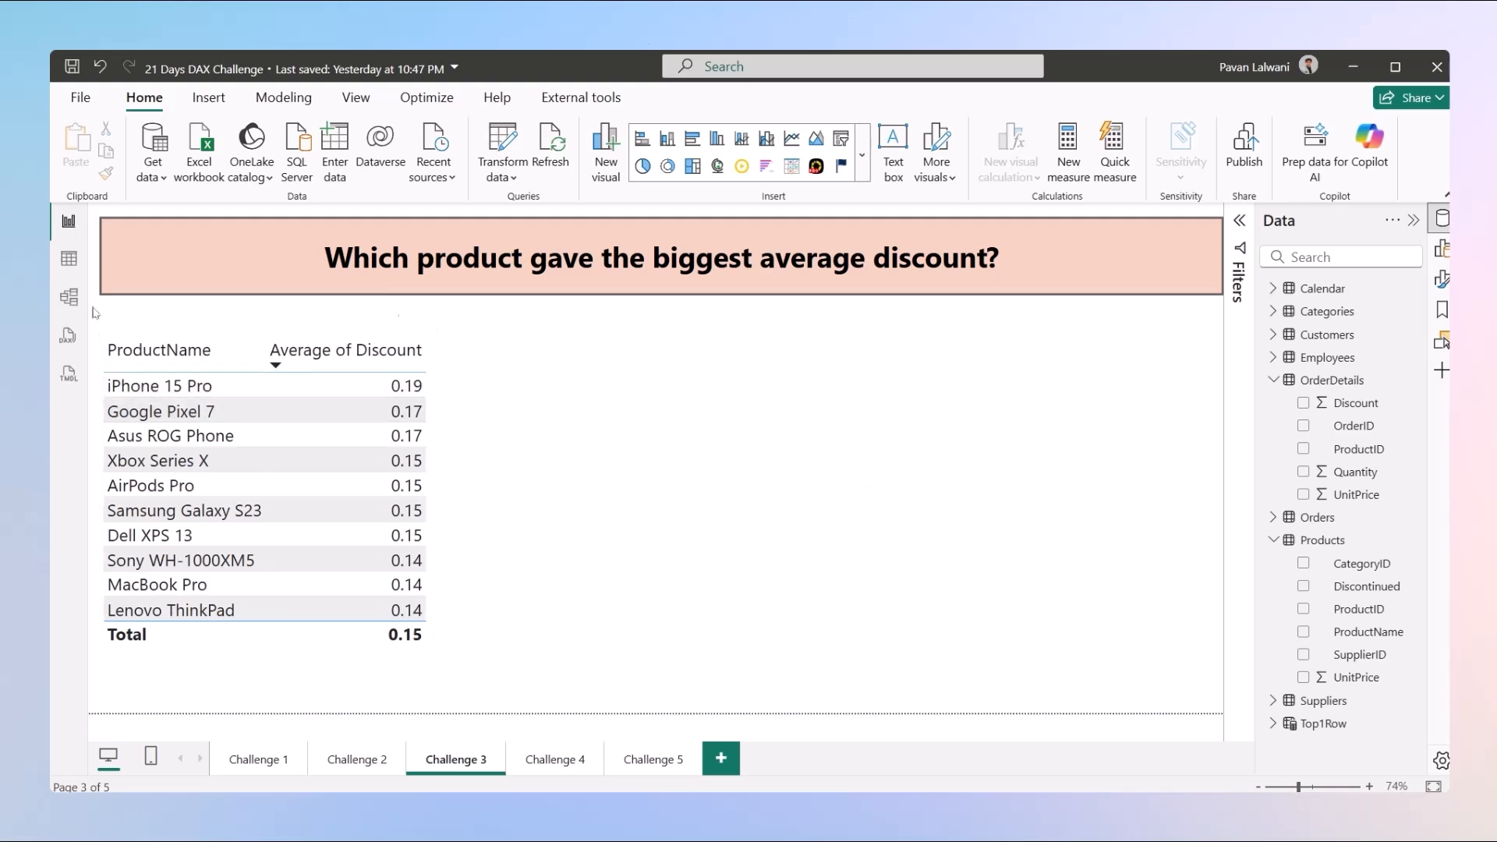
- Select the entire TOPN expression in the Top1Row formula in Table view
click(69, 260)
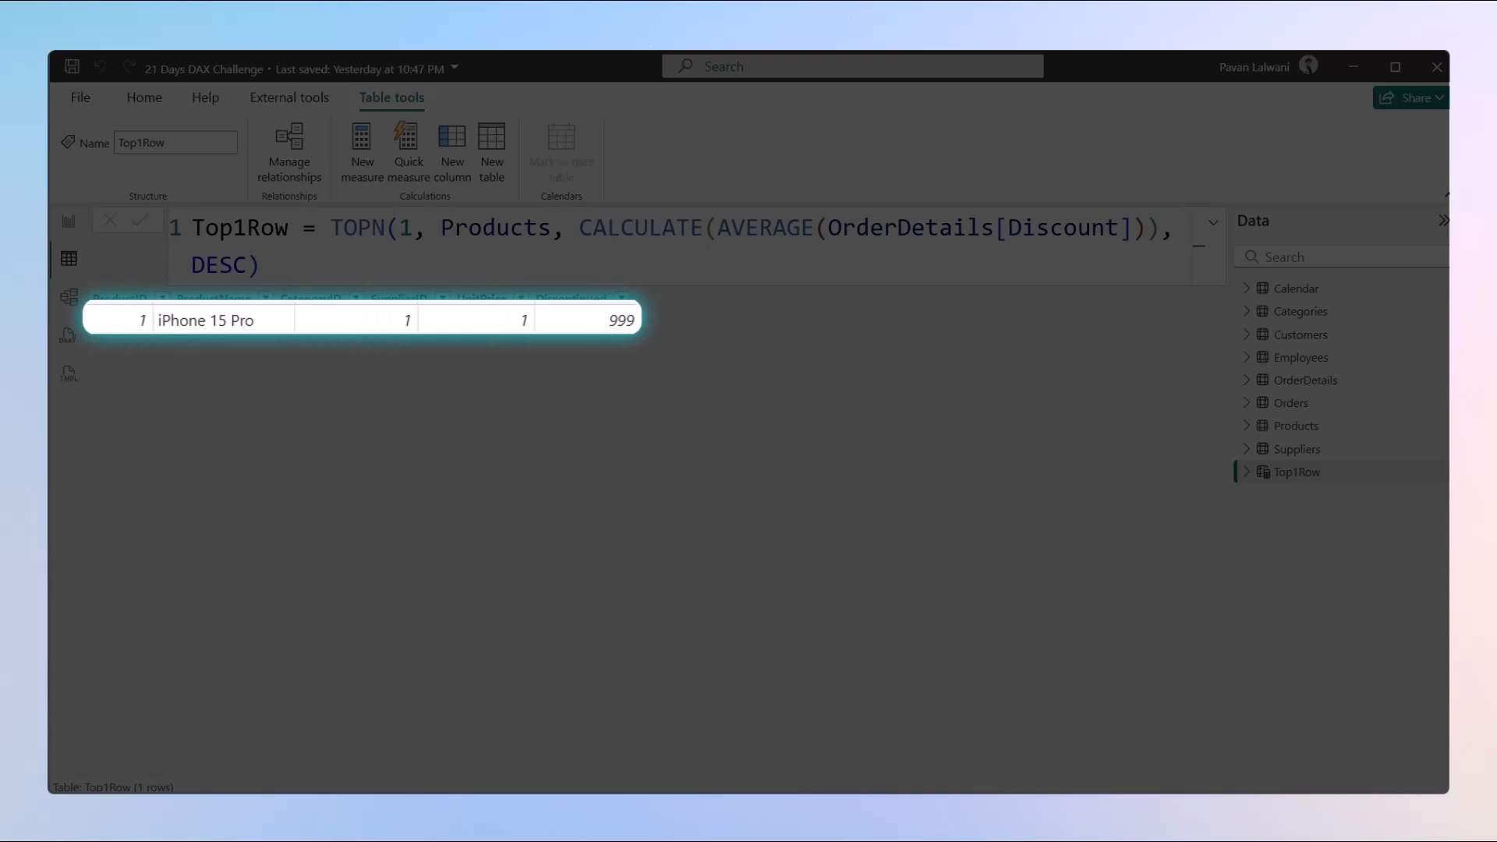
key(ctrl+shift+End)
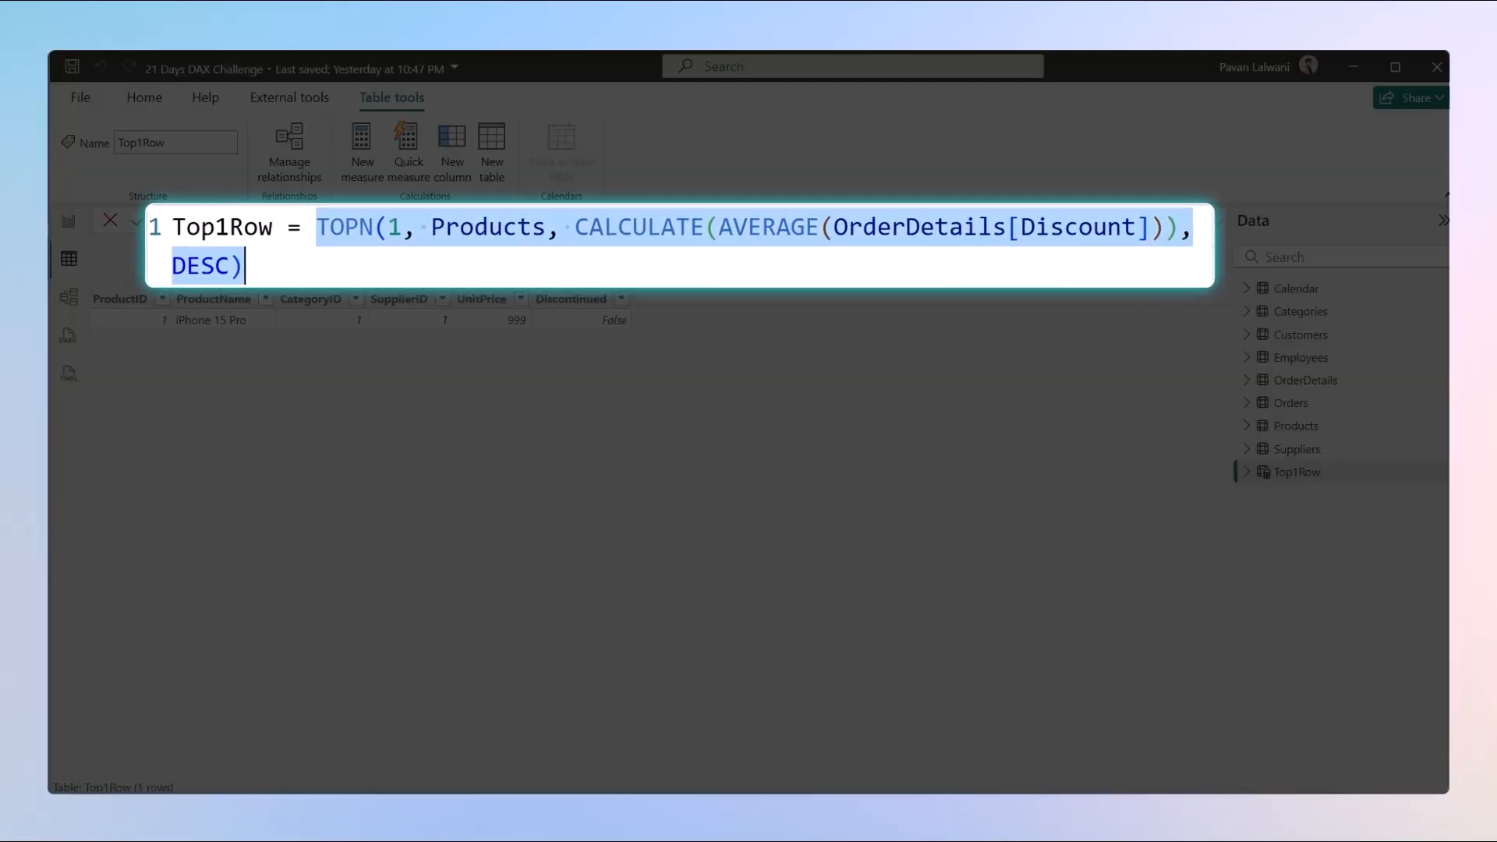
key(Right)
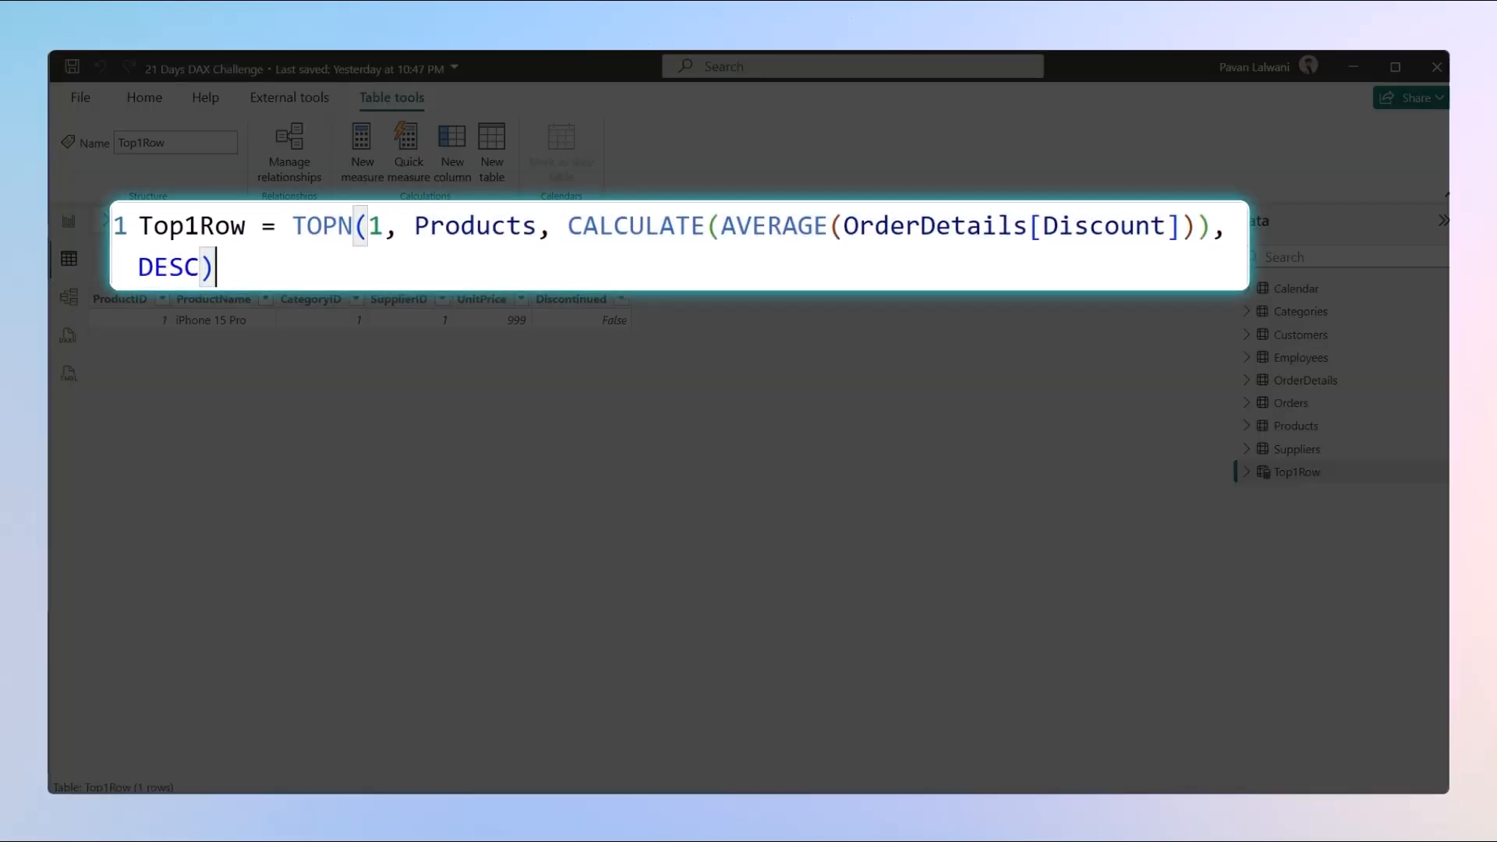
drag(260, 265, 331, 228)
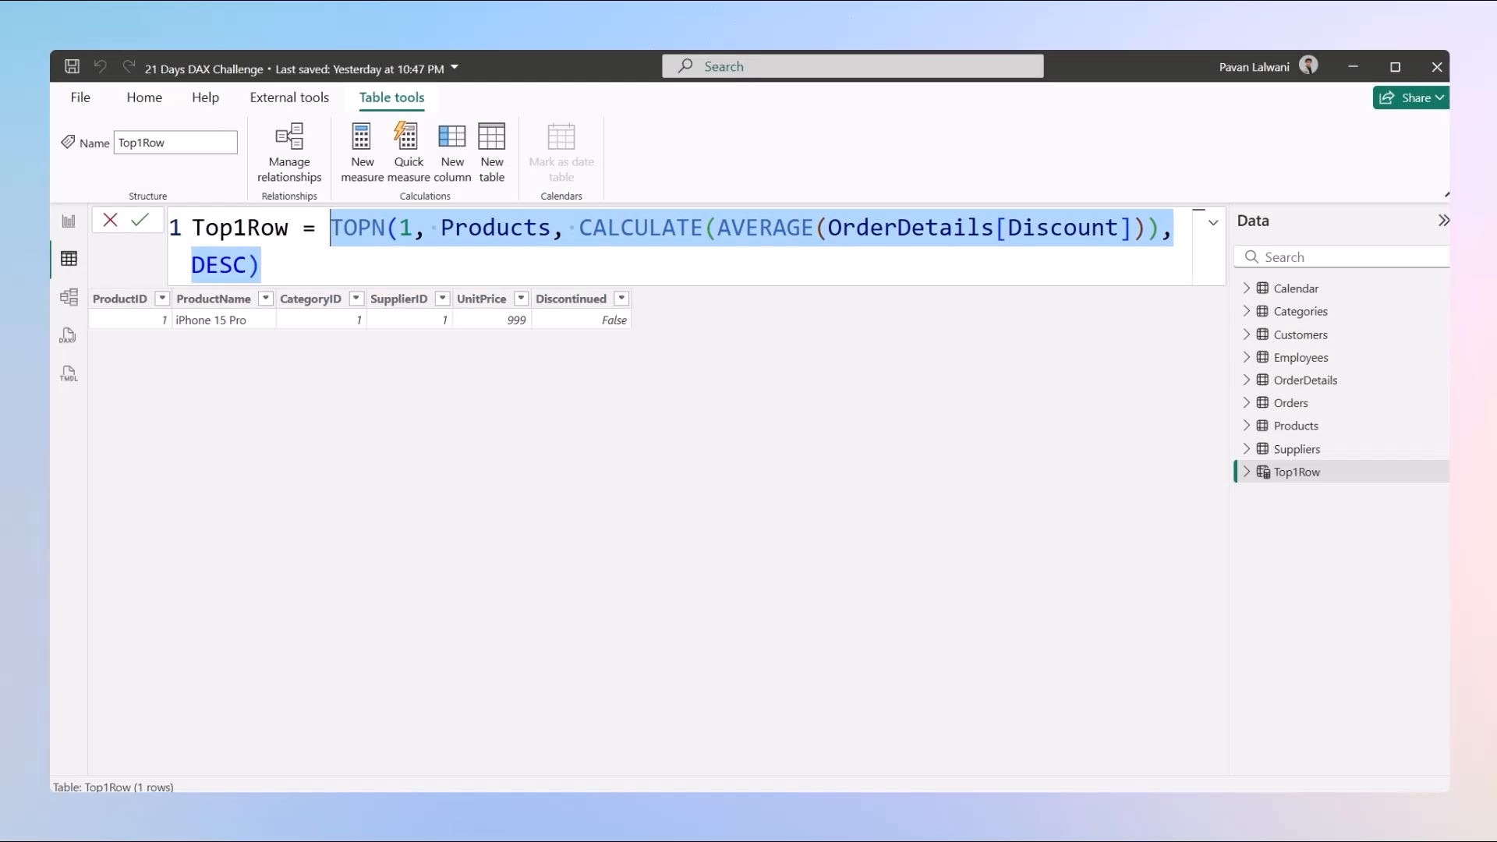
- Start a new measure named ProdHighDiscount from the Challenge 3 page in Report view
click(69, 222)
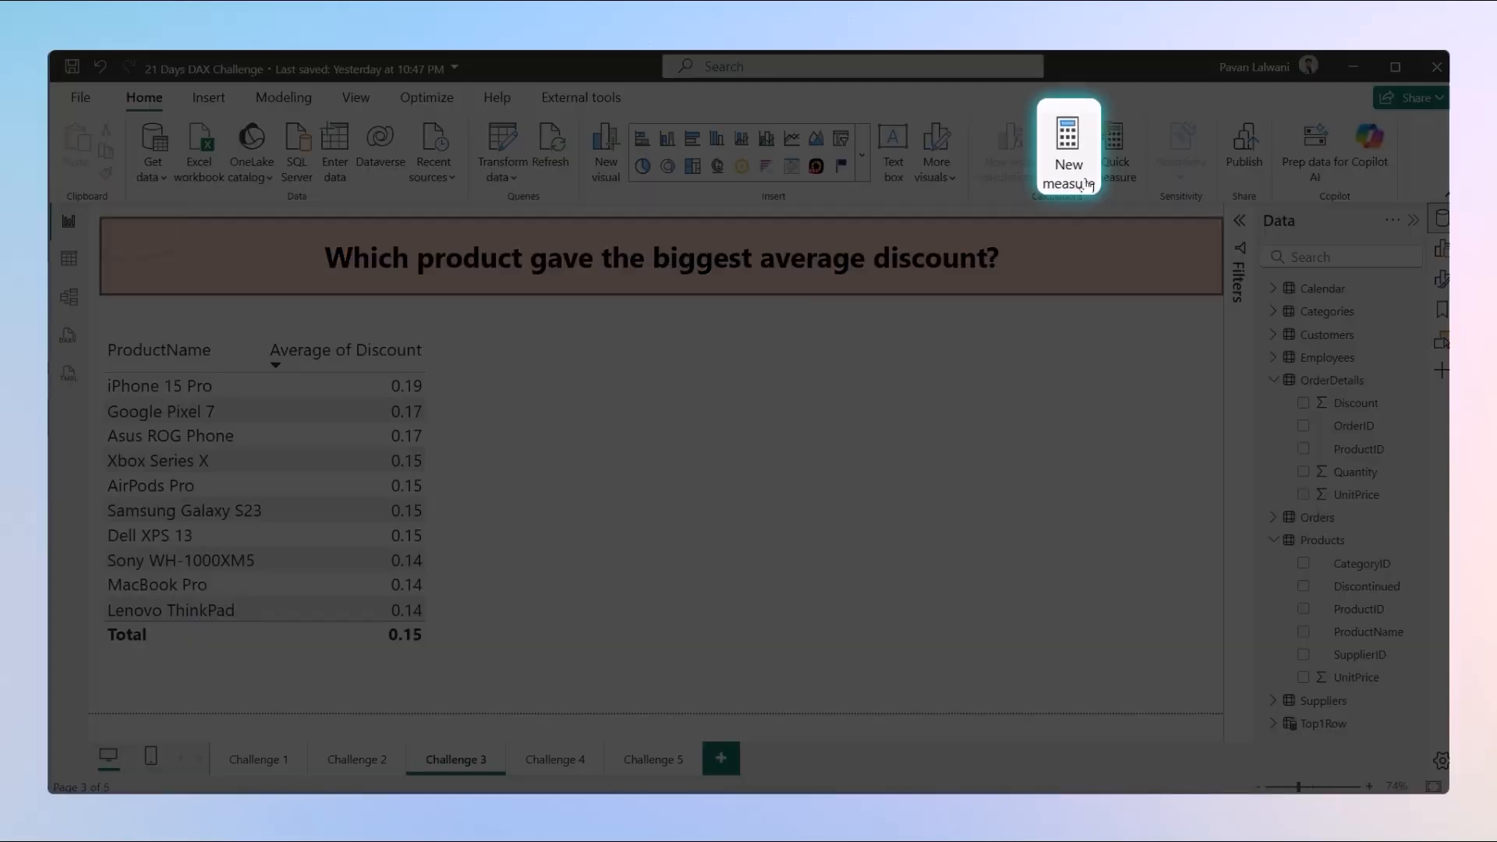
click(1053, 153)
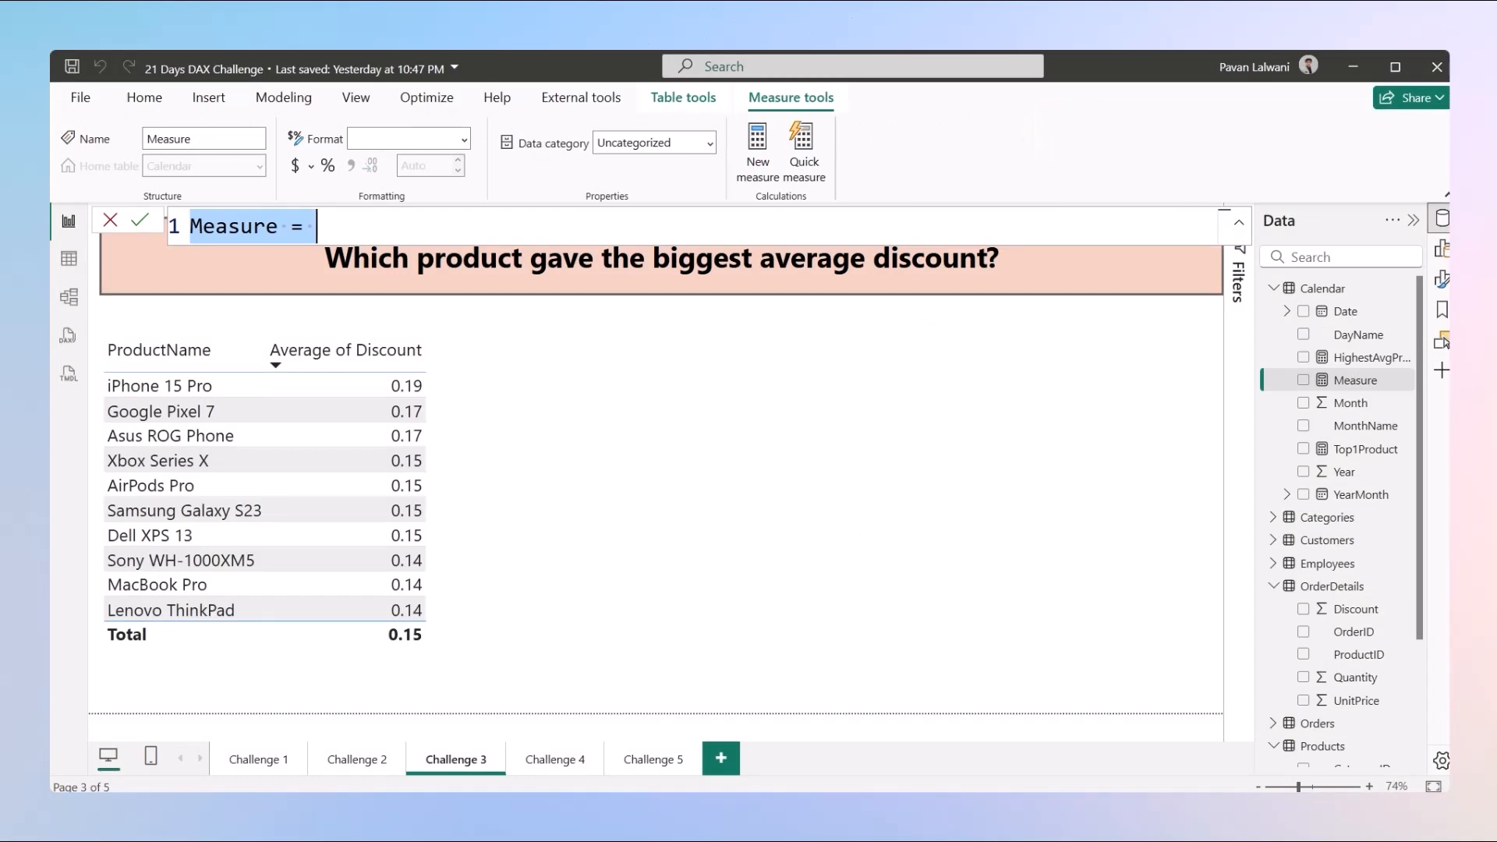
text(ProdHi)
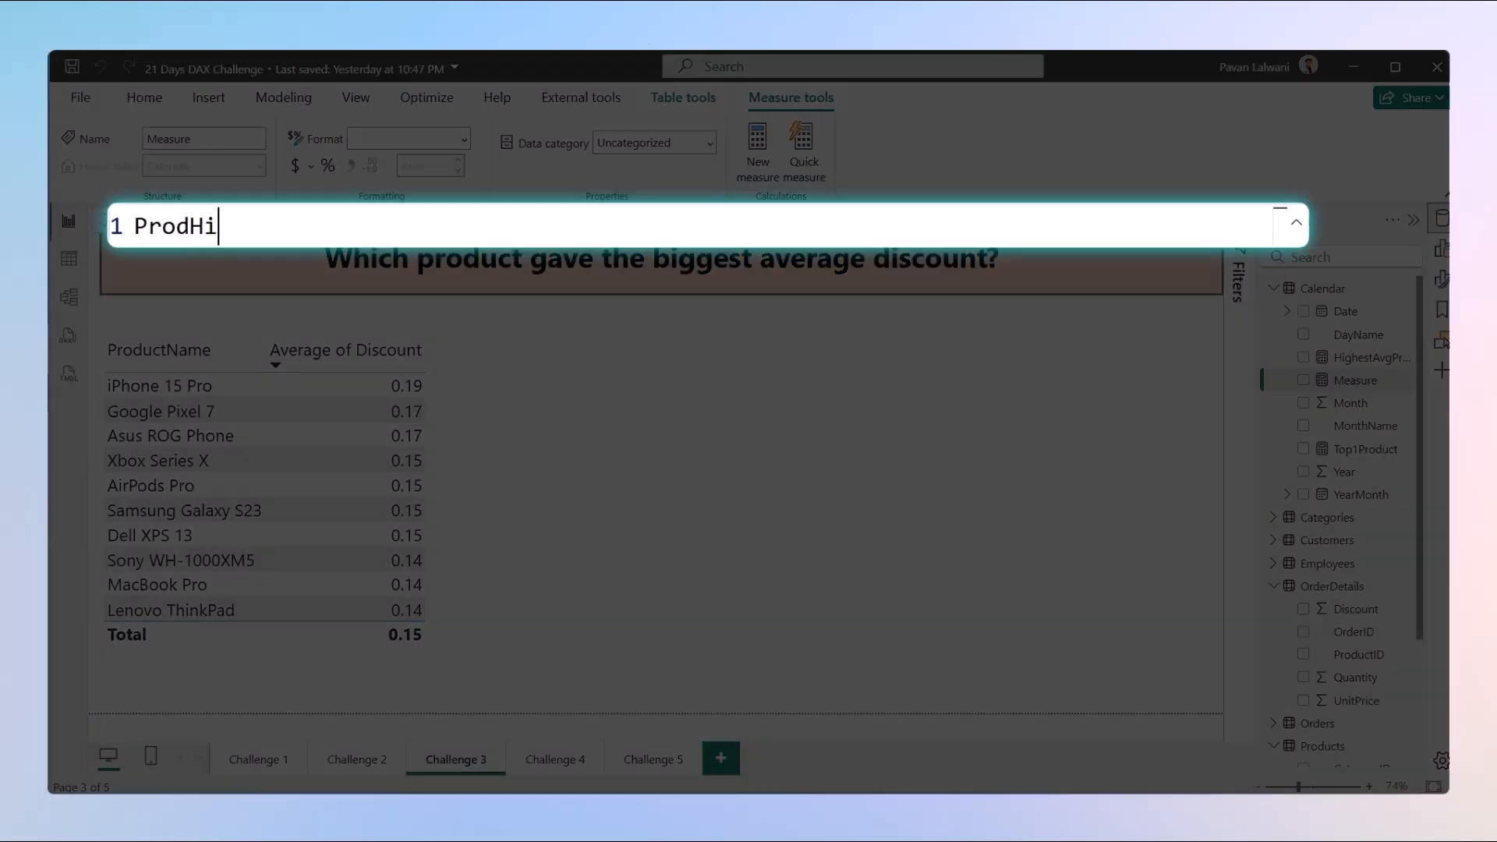
text(ghDiscount =)
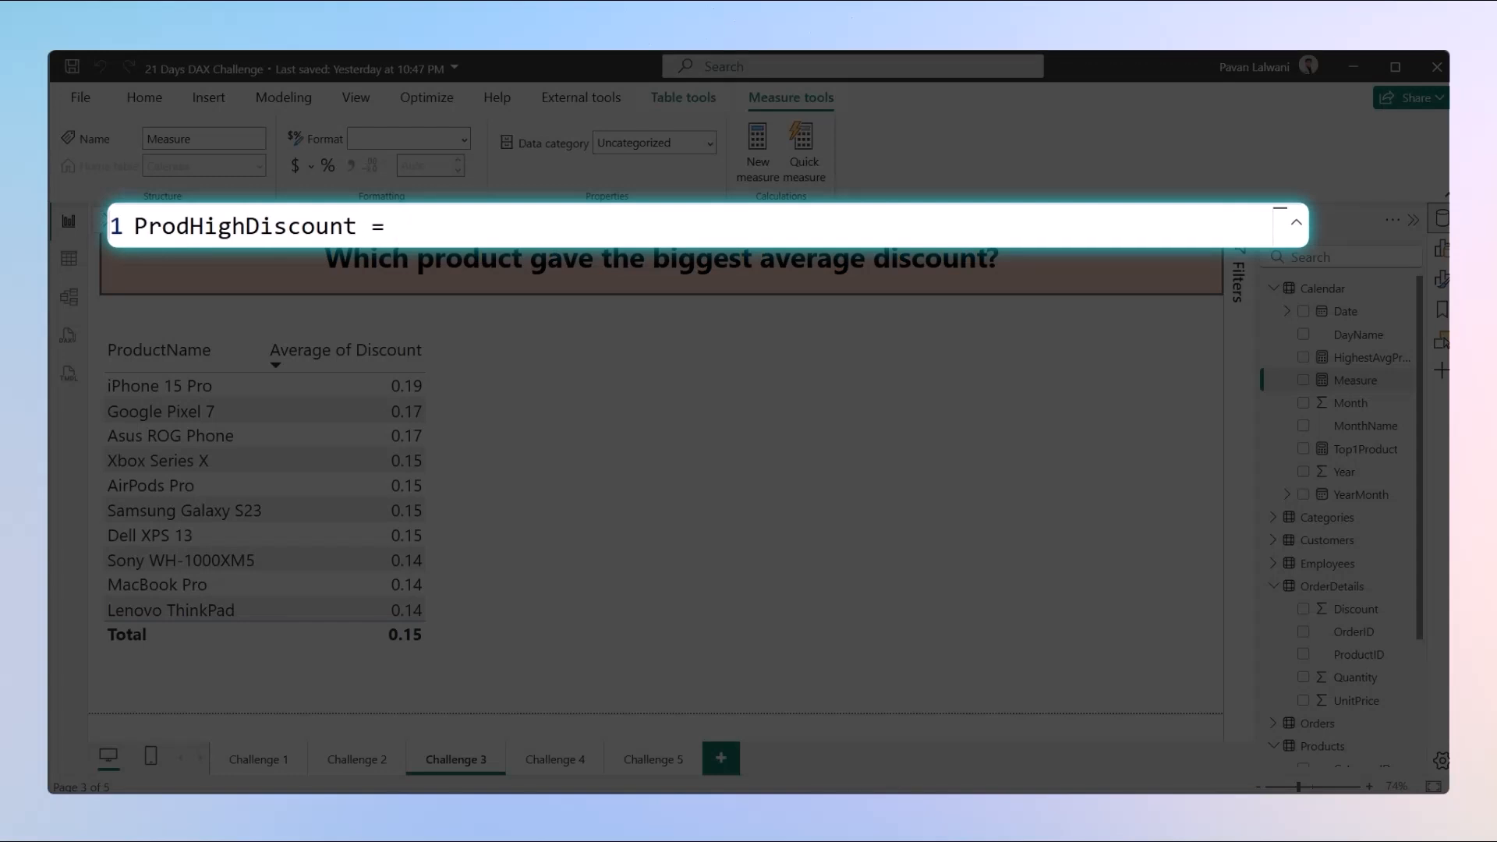
- Begin the ProdHighDiscount expression with a CALCULATE function that has SELECTEDVALUE nested inside it
text(Ca)
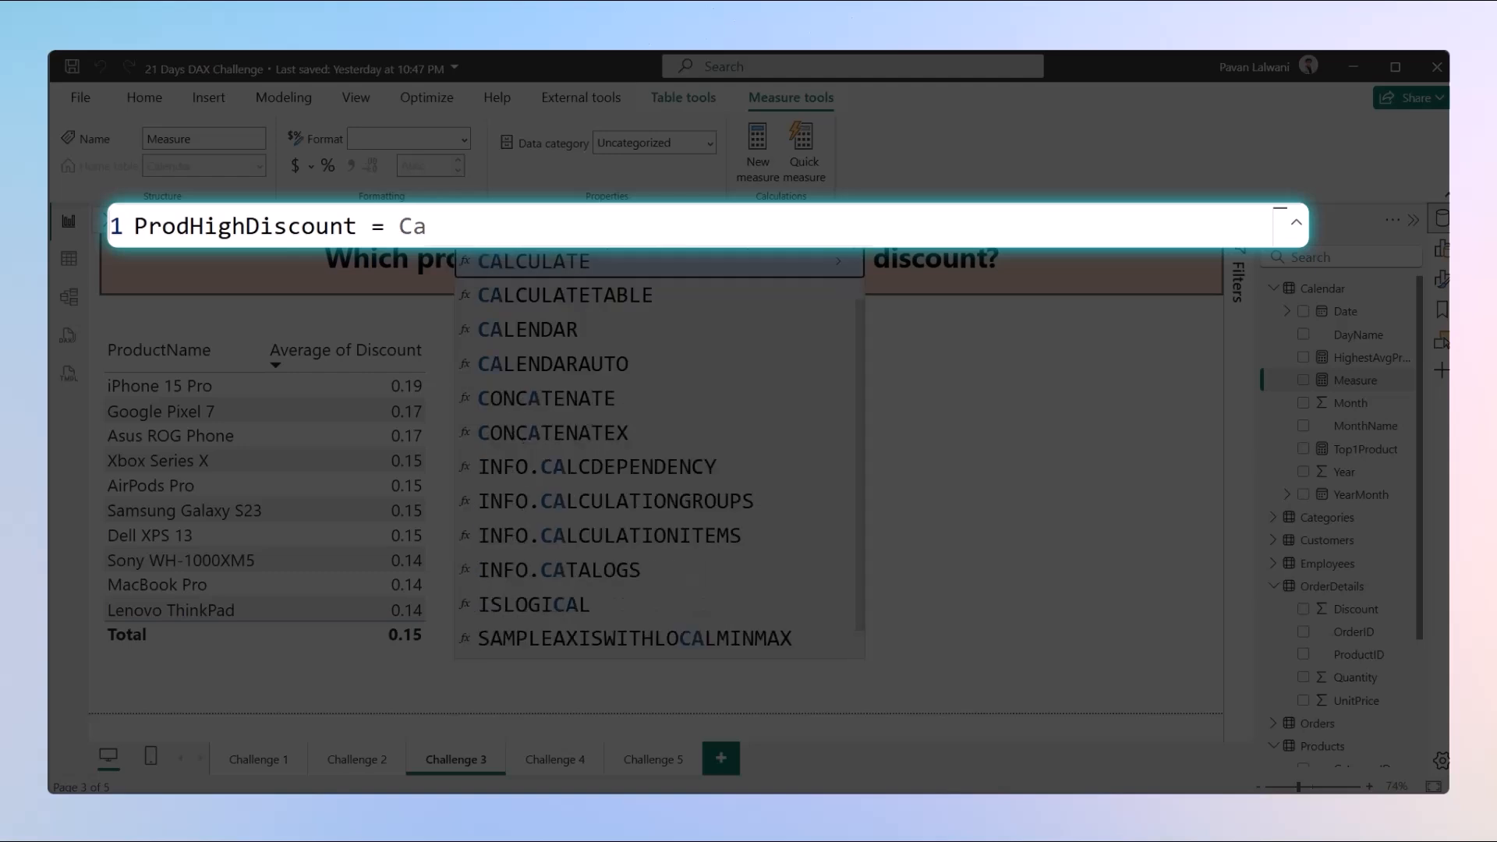
key(Tab)
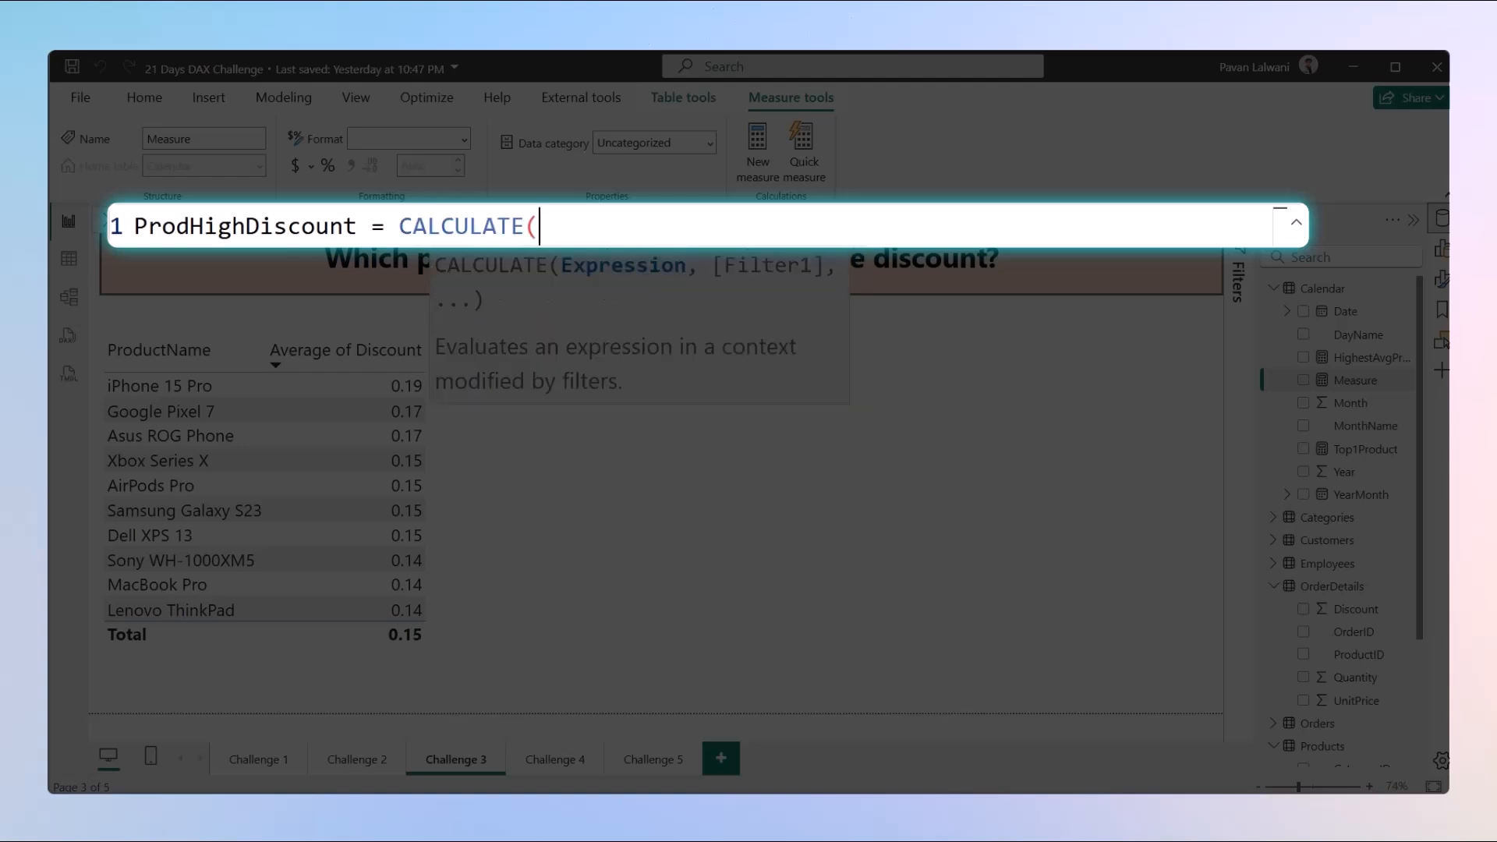
text(Select)
key(Down)
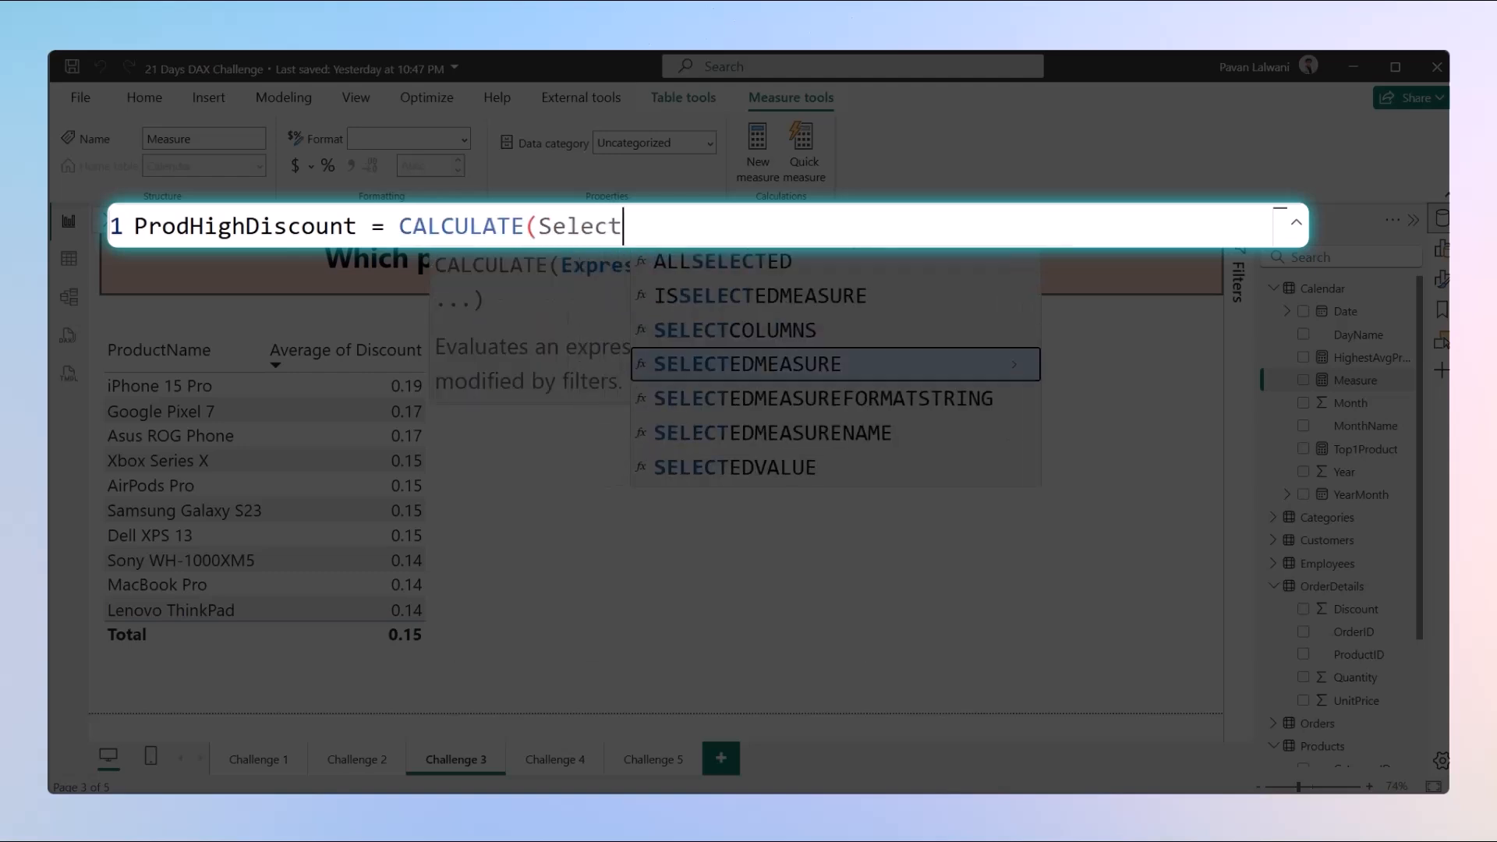
key(Down)
key(Down)
key(Down)
key(Tab)
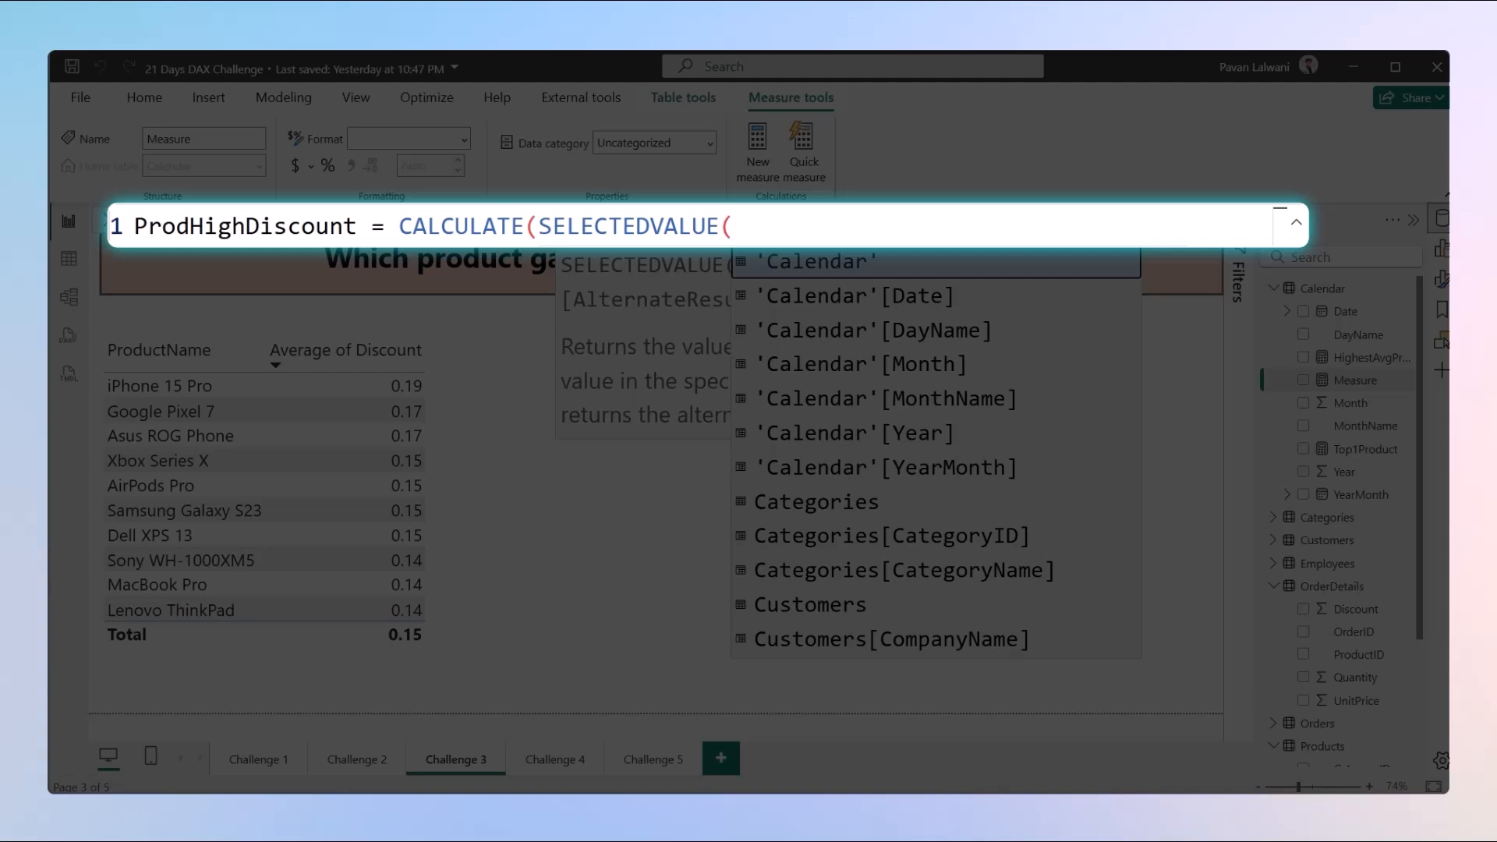
- Use Products[ProductName] as the SELECTEDVALUE column, close that function and begin CALCULATE's filter argument
text(Produ)
key(Down)
key(Down)
key(Down)
key(Down)
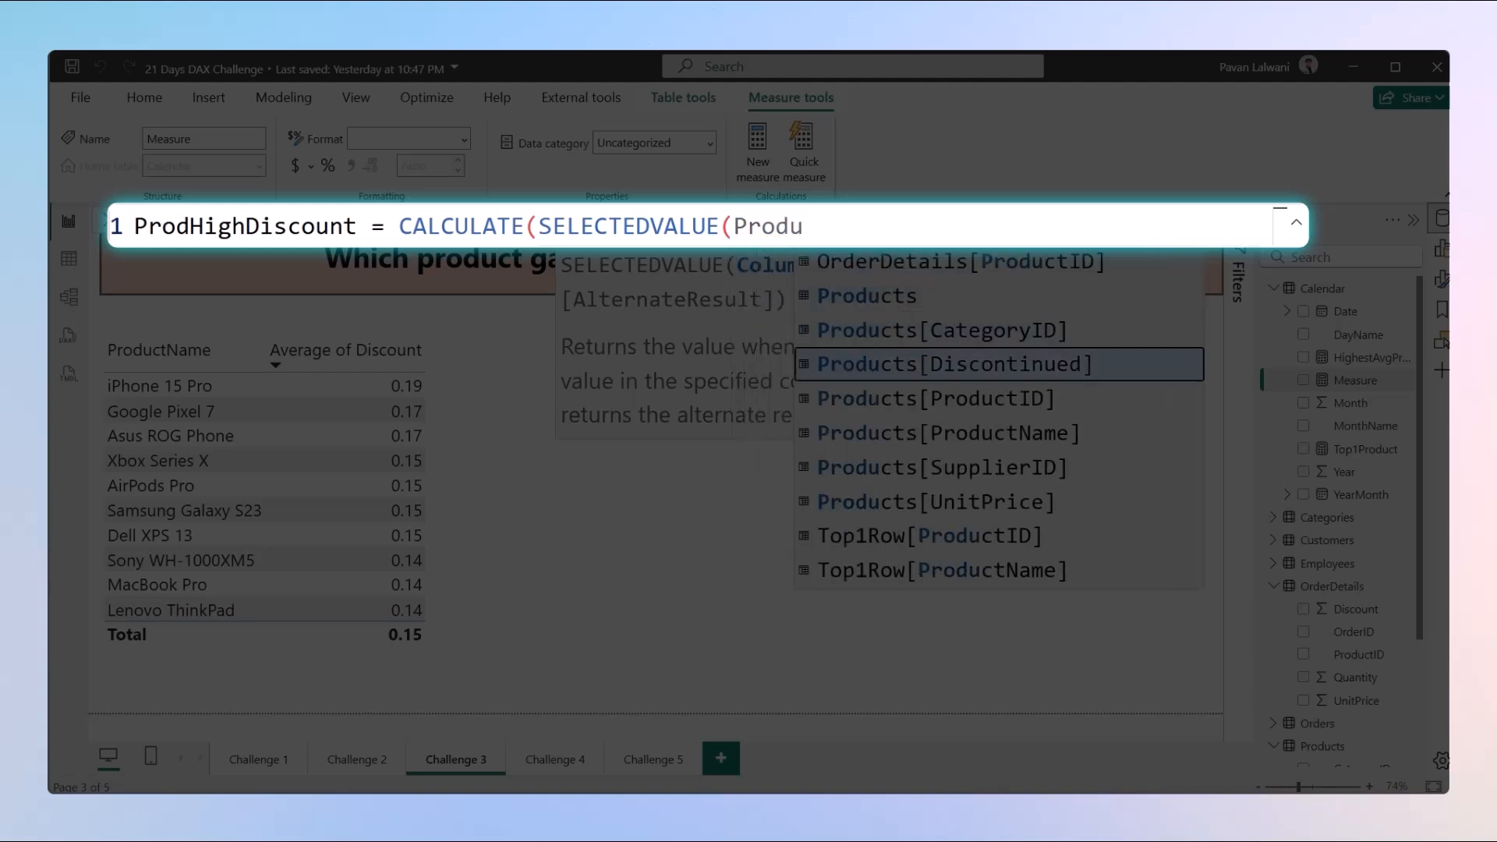
key(Tab)
text(,)
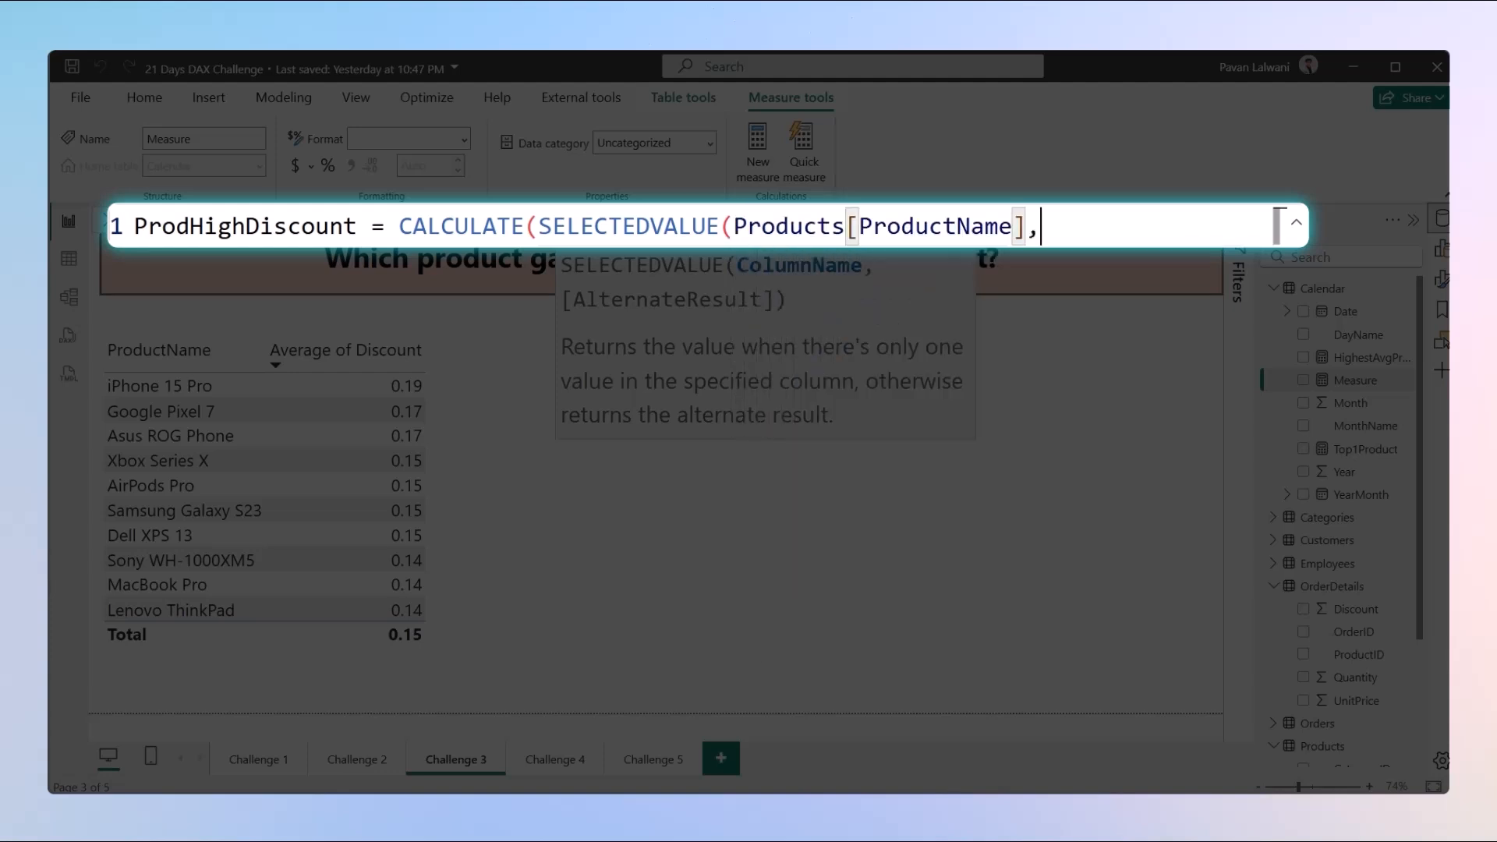
key(BackSpace)
text(),)
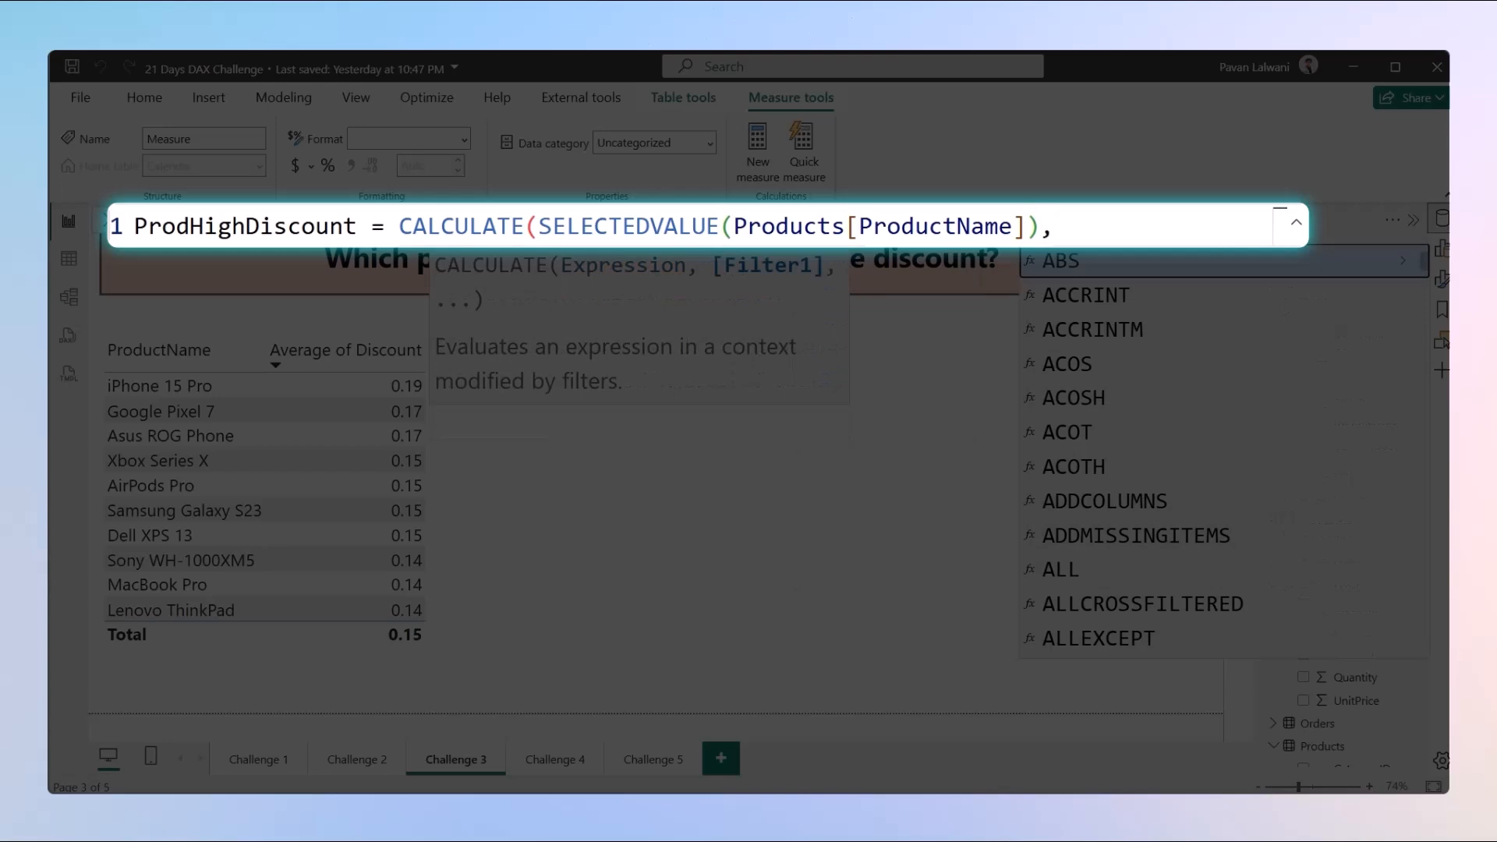
- Add TOPN(1, Products, CALCULATE(AVERAGE(OrderDetails[Discount])),DESC) as the filter, close CALCULATE and commit the measure
text(TOPN(1, Products, CALCULATE(AVERAGE(OrderDetails[Discount])),DESC))
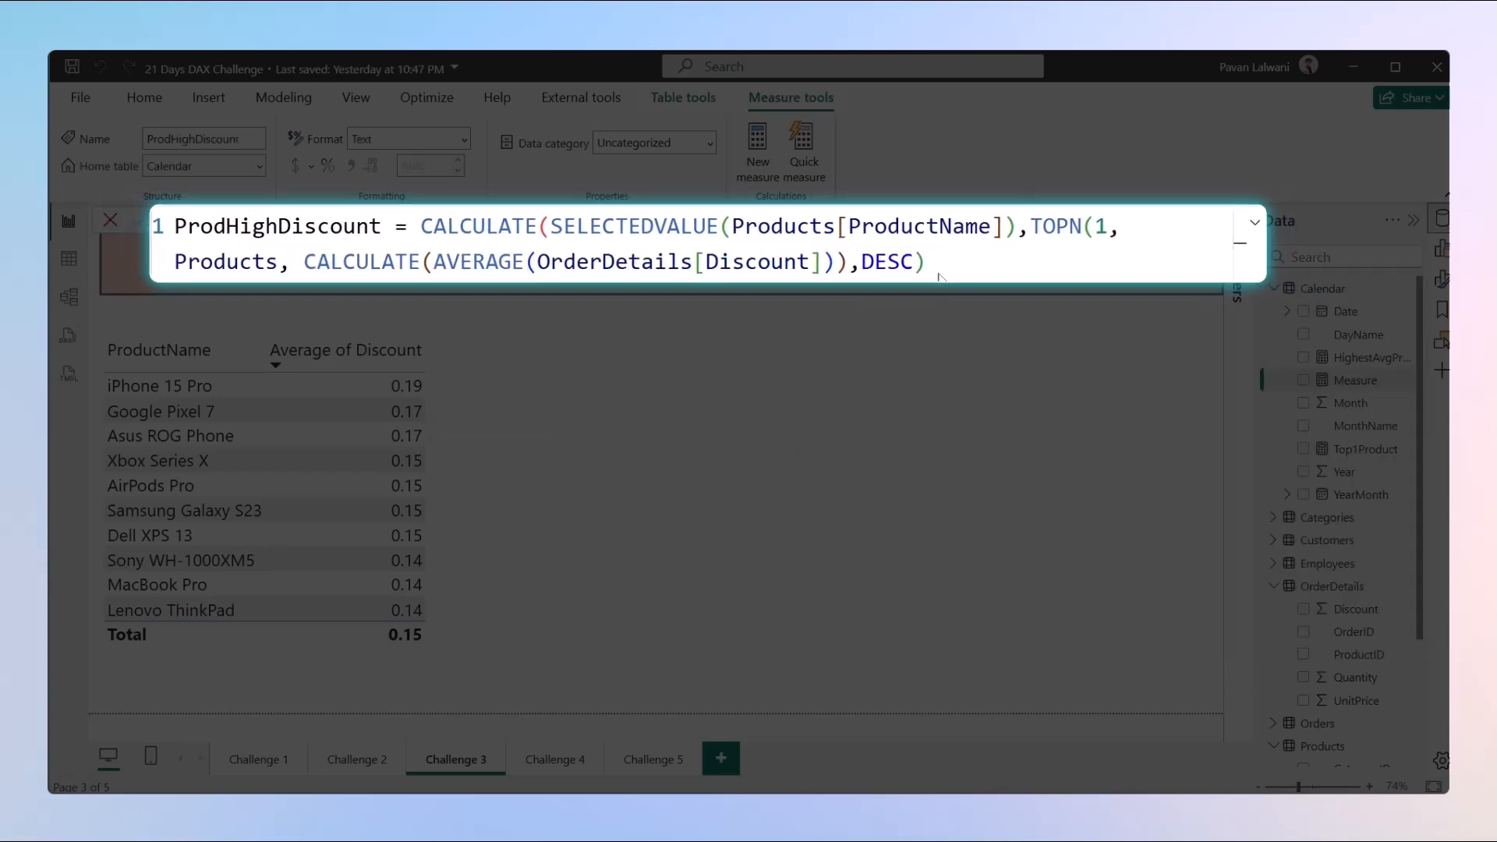
text())
key(Return)
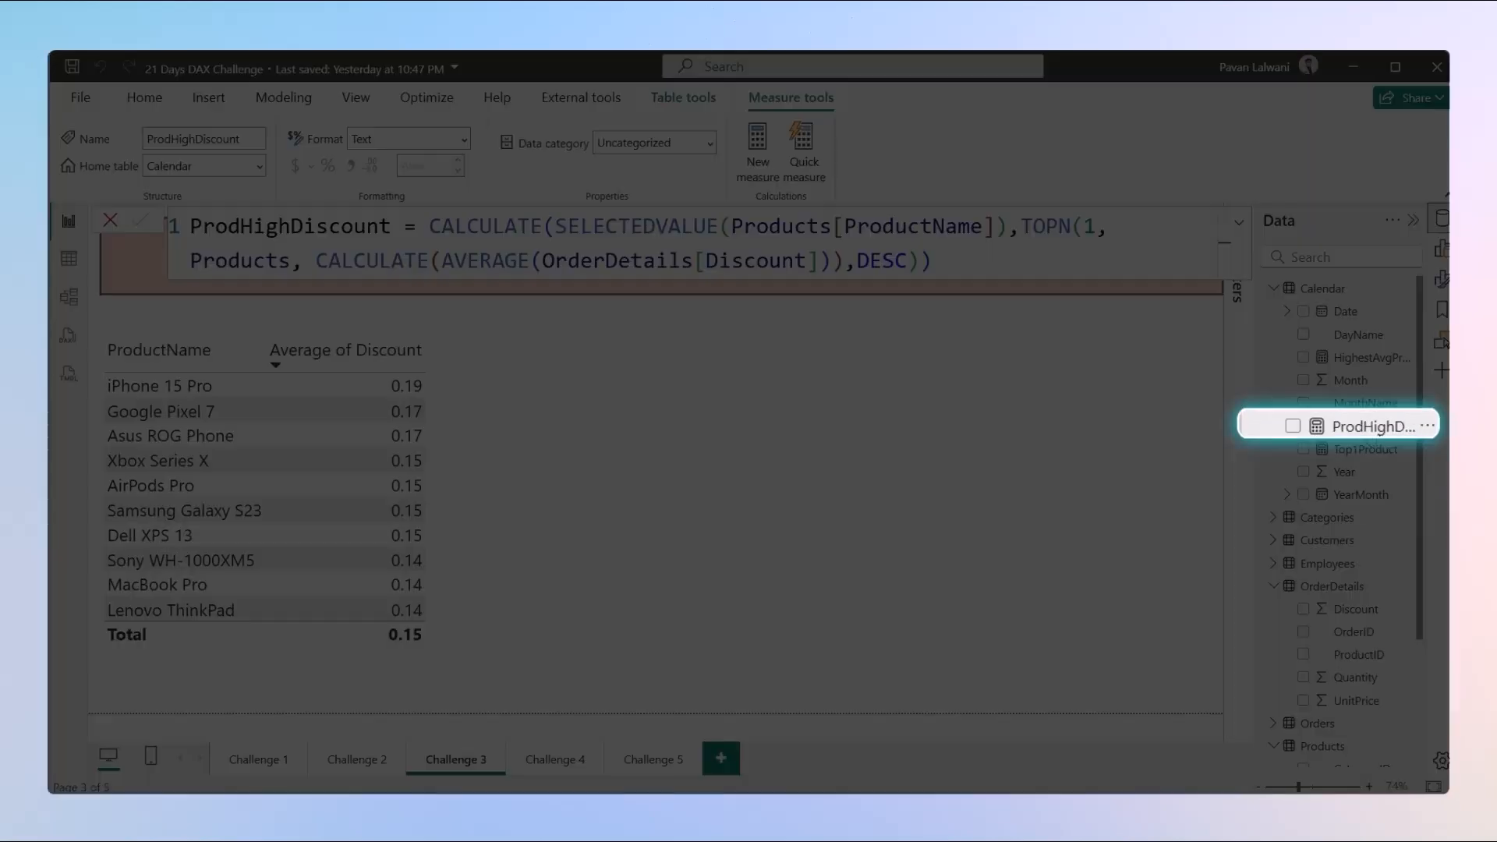
- Add a card showing the ProdHighDiscount measure beside the product table and make it smaller
drag(1235, 379, 690, 518)
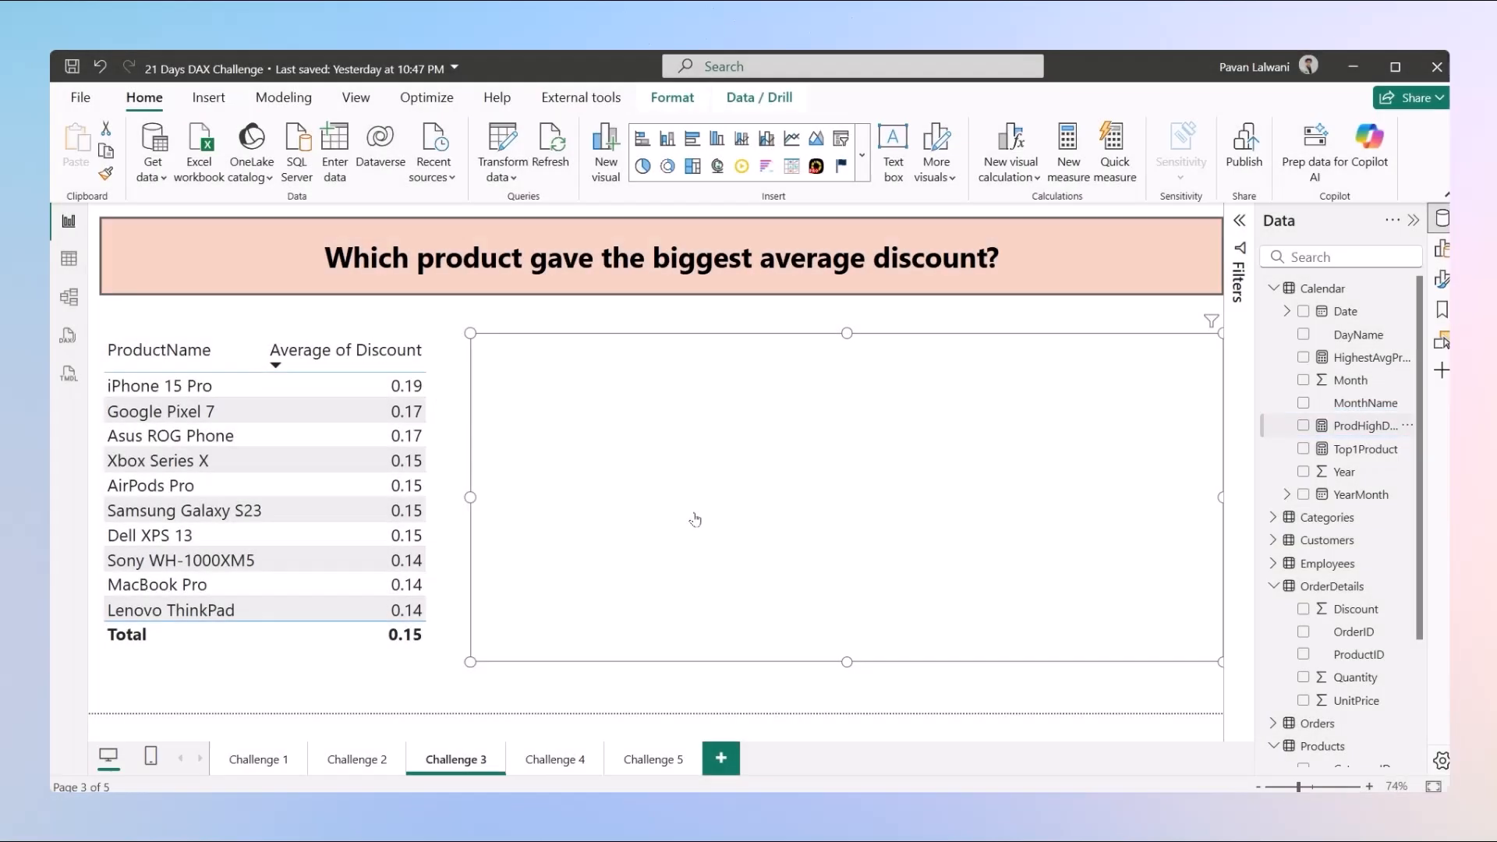
drag(470, 335, 619, 425)
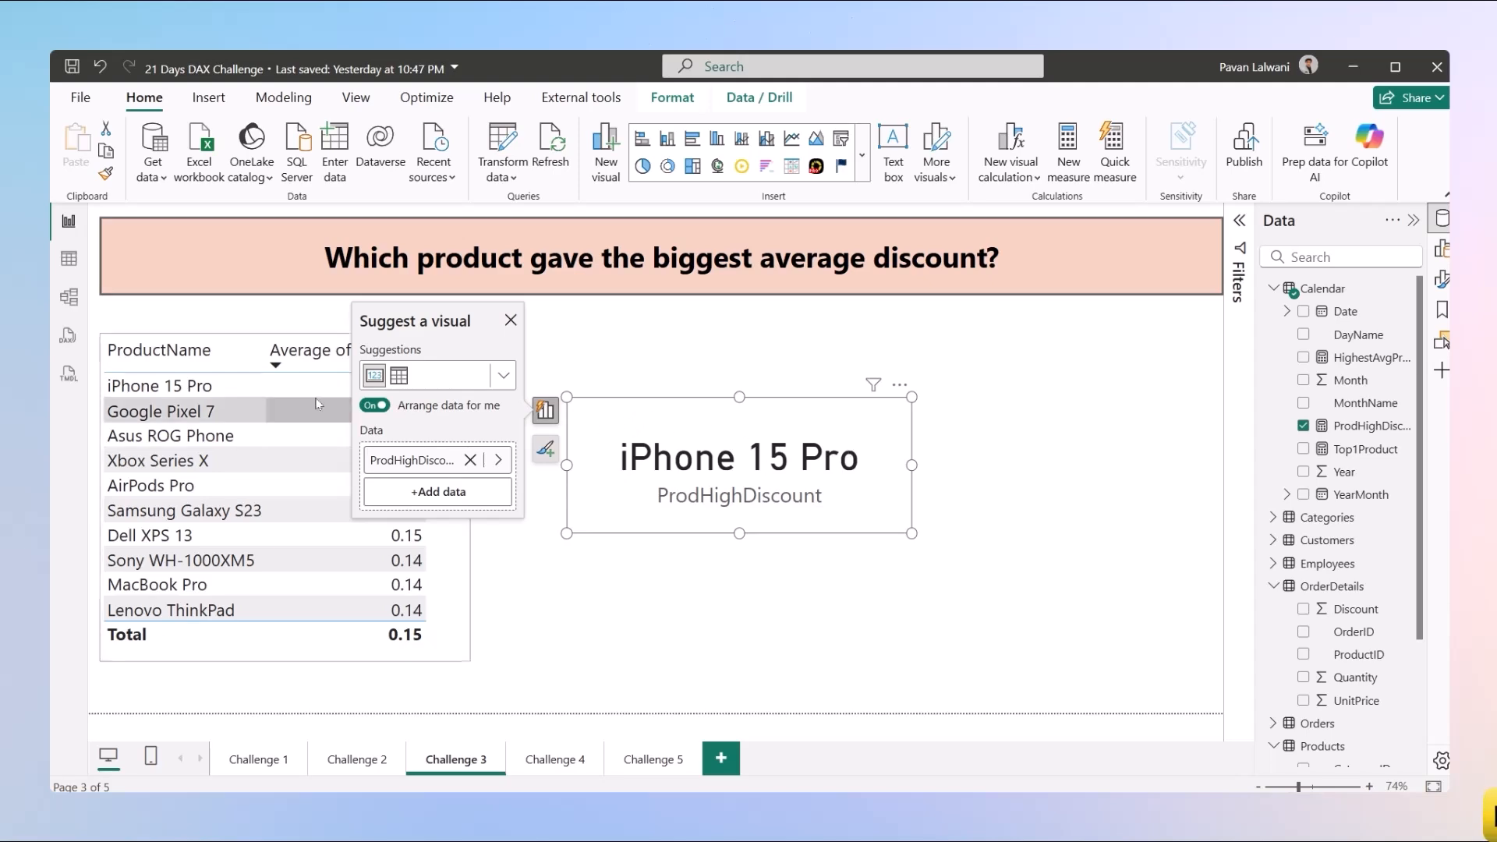
click(172, 634)
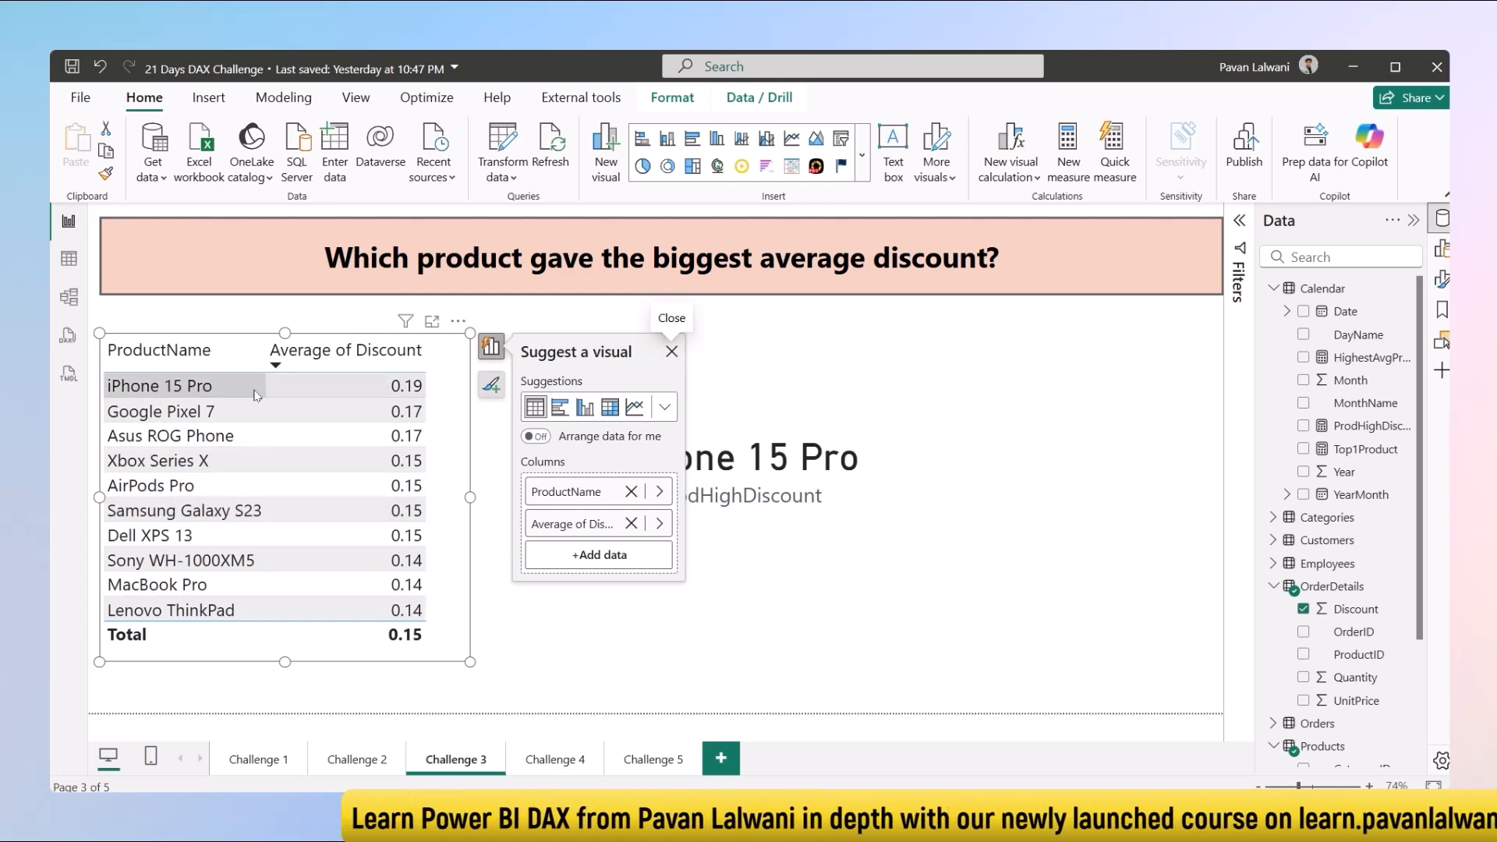
- Move the ProdHighDiscount card farther from the product table, just below the title banner, and shrink it slightly
click(858, 522)
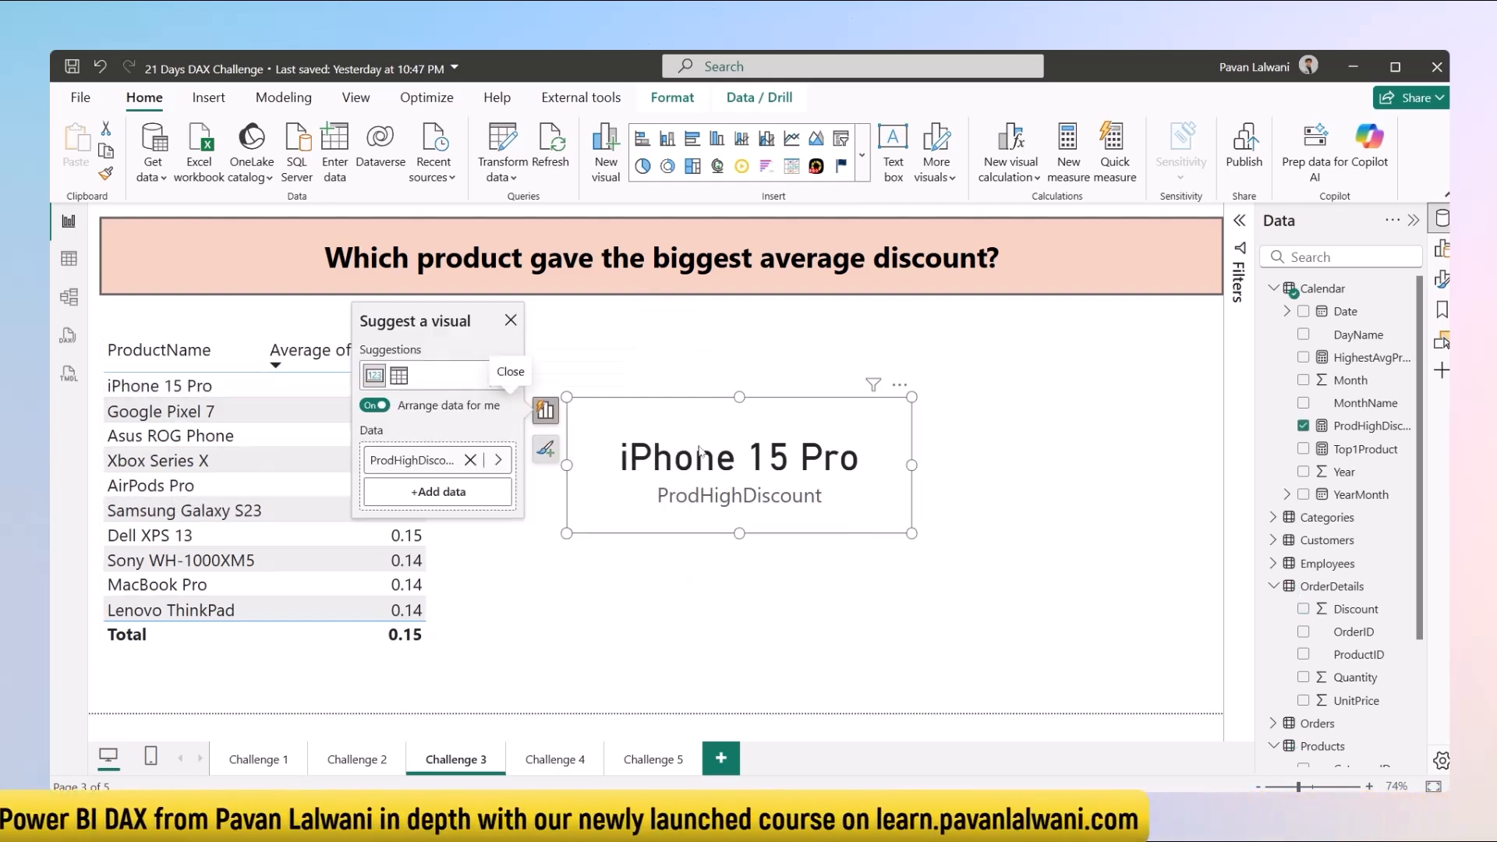
drag(699, 457, 999, 393)
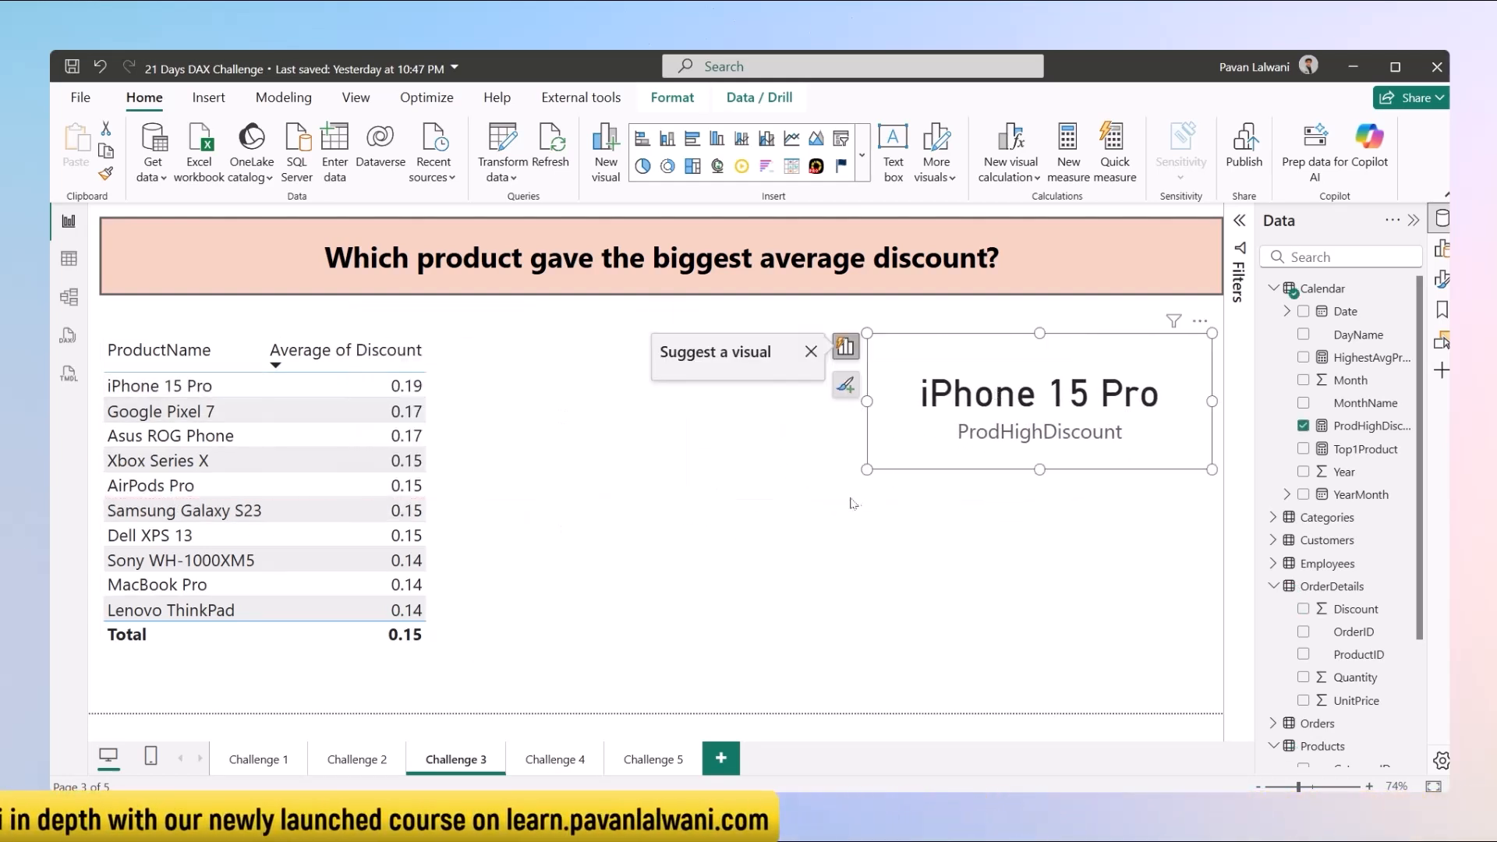
drag(866, 470, 826, 458)
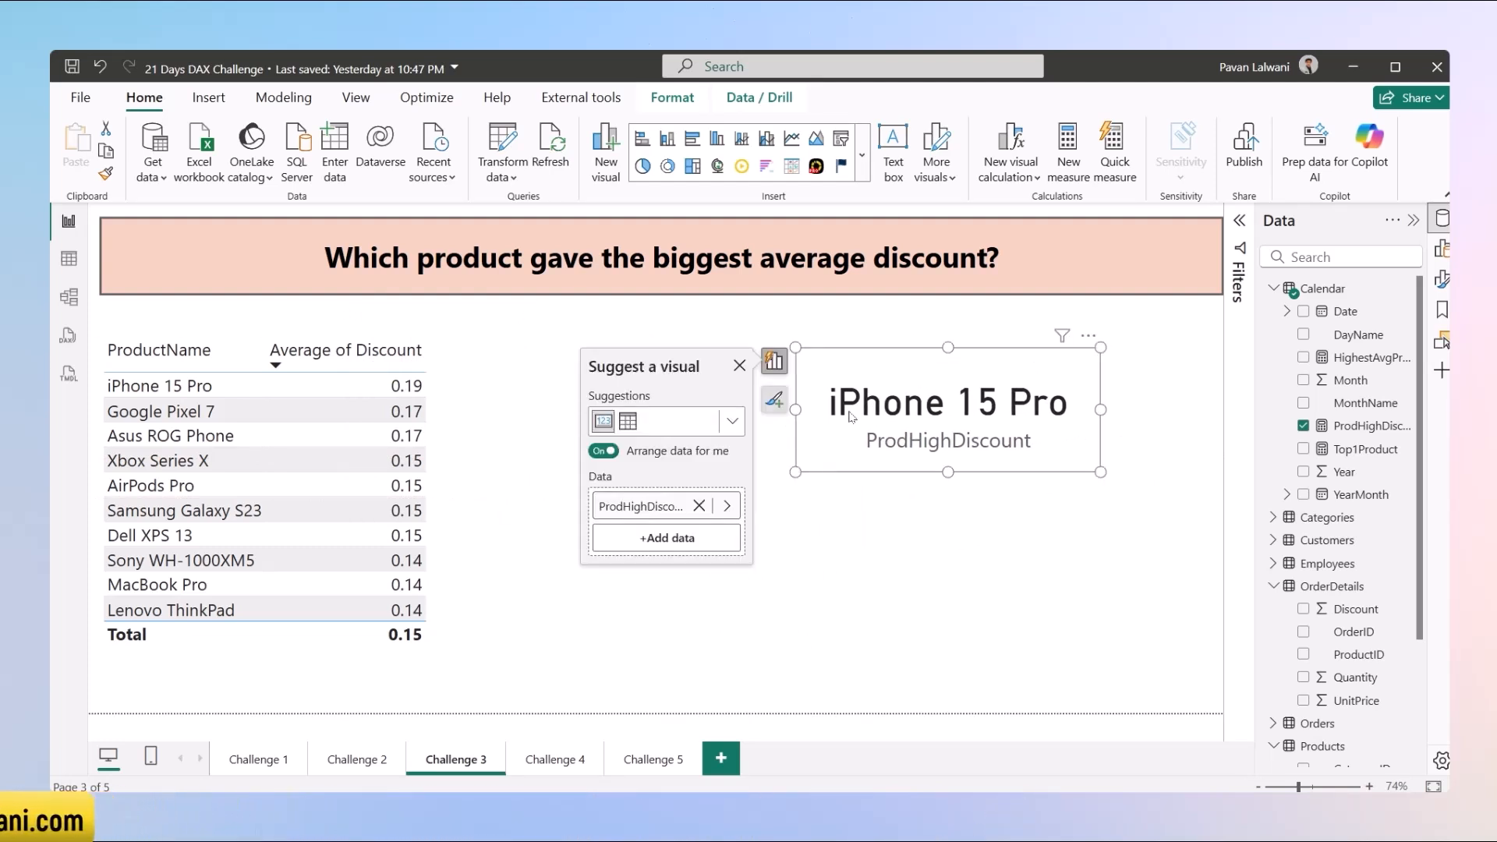
- Open the Challenge 4 report page
click(563, 760)
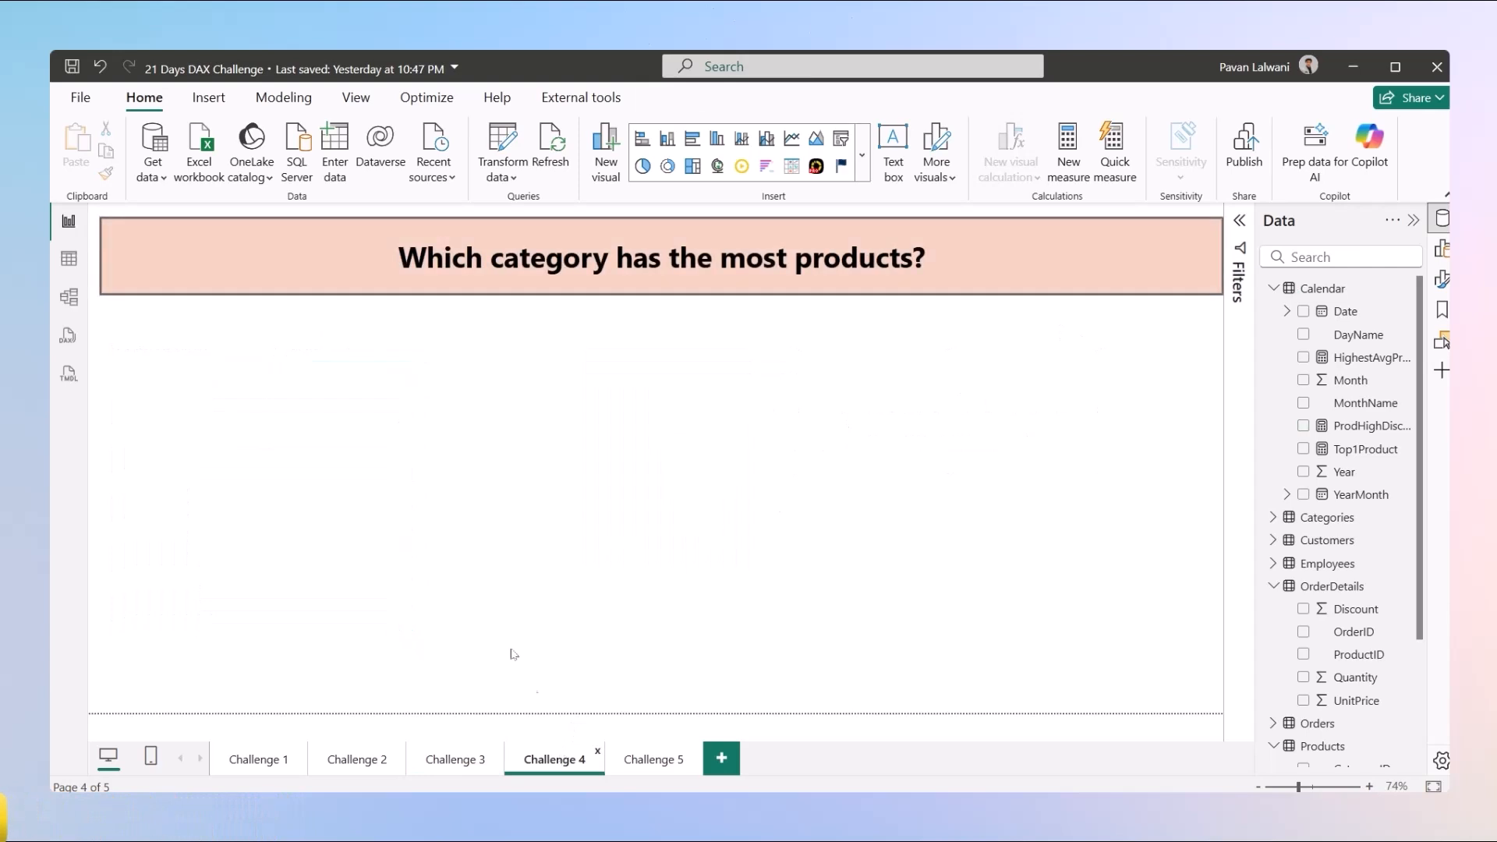